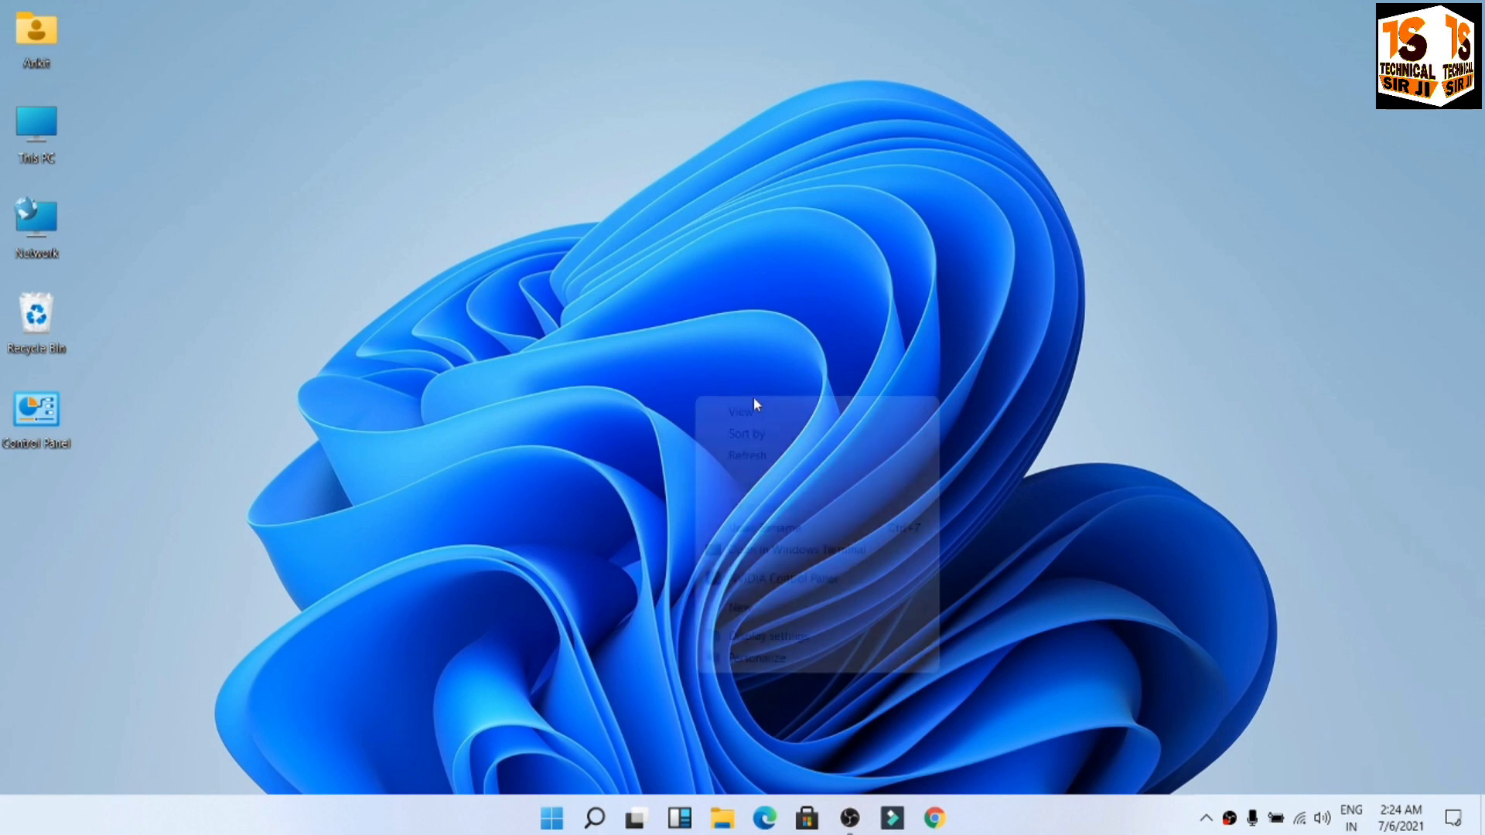
Refresh the desktop, review the PC's device and Windows specifications on the About page, and close it.
click(738, 455)
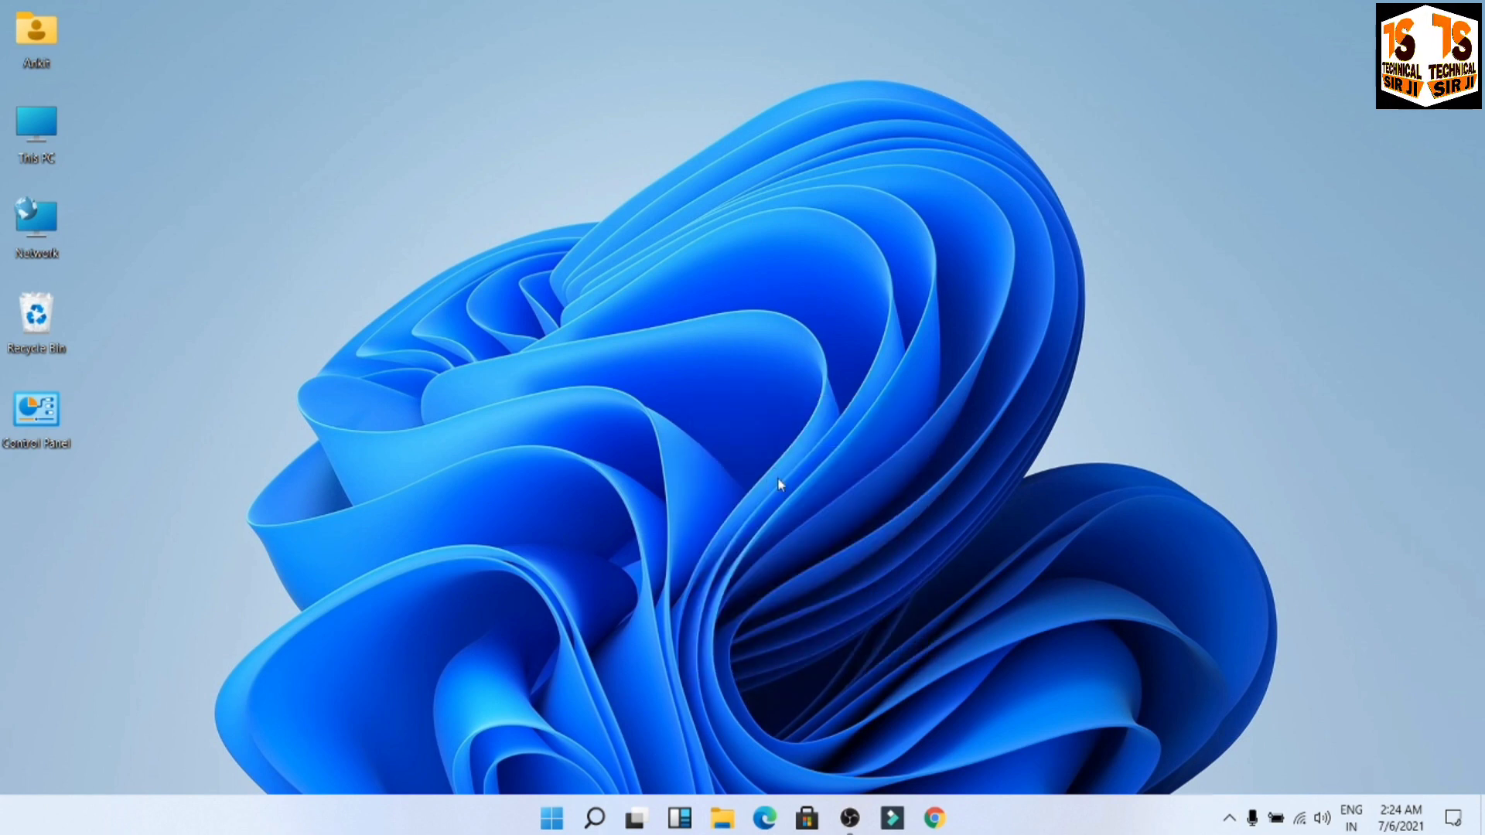
right_click(48, 126)
click(121, 363)
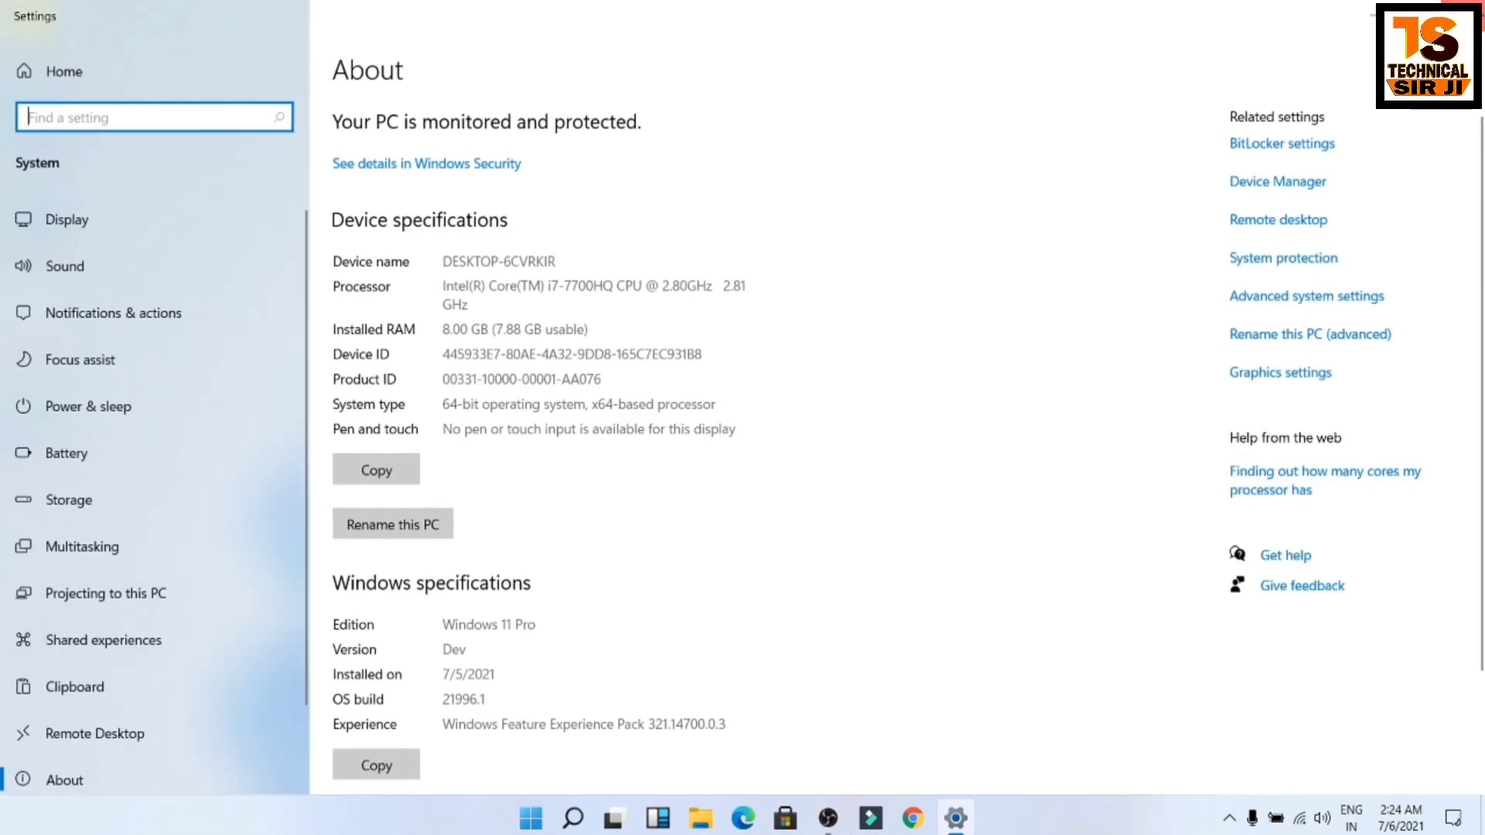
key(alt+F4)
Check the Projecting to this PC page in the System settings, and close Settings.
click(1453, 817)
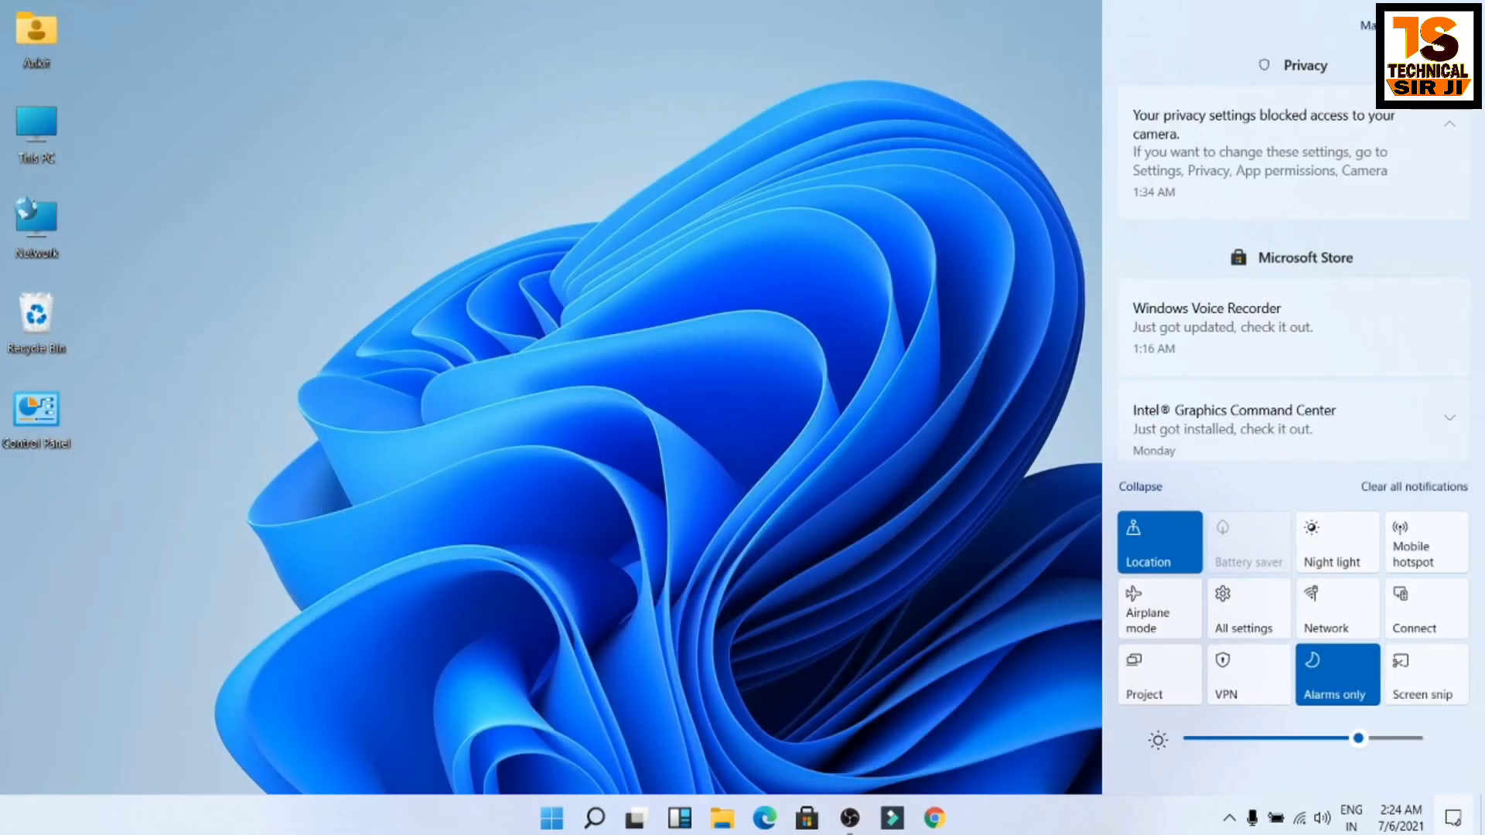
click(1239, 615)
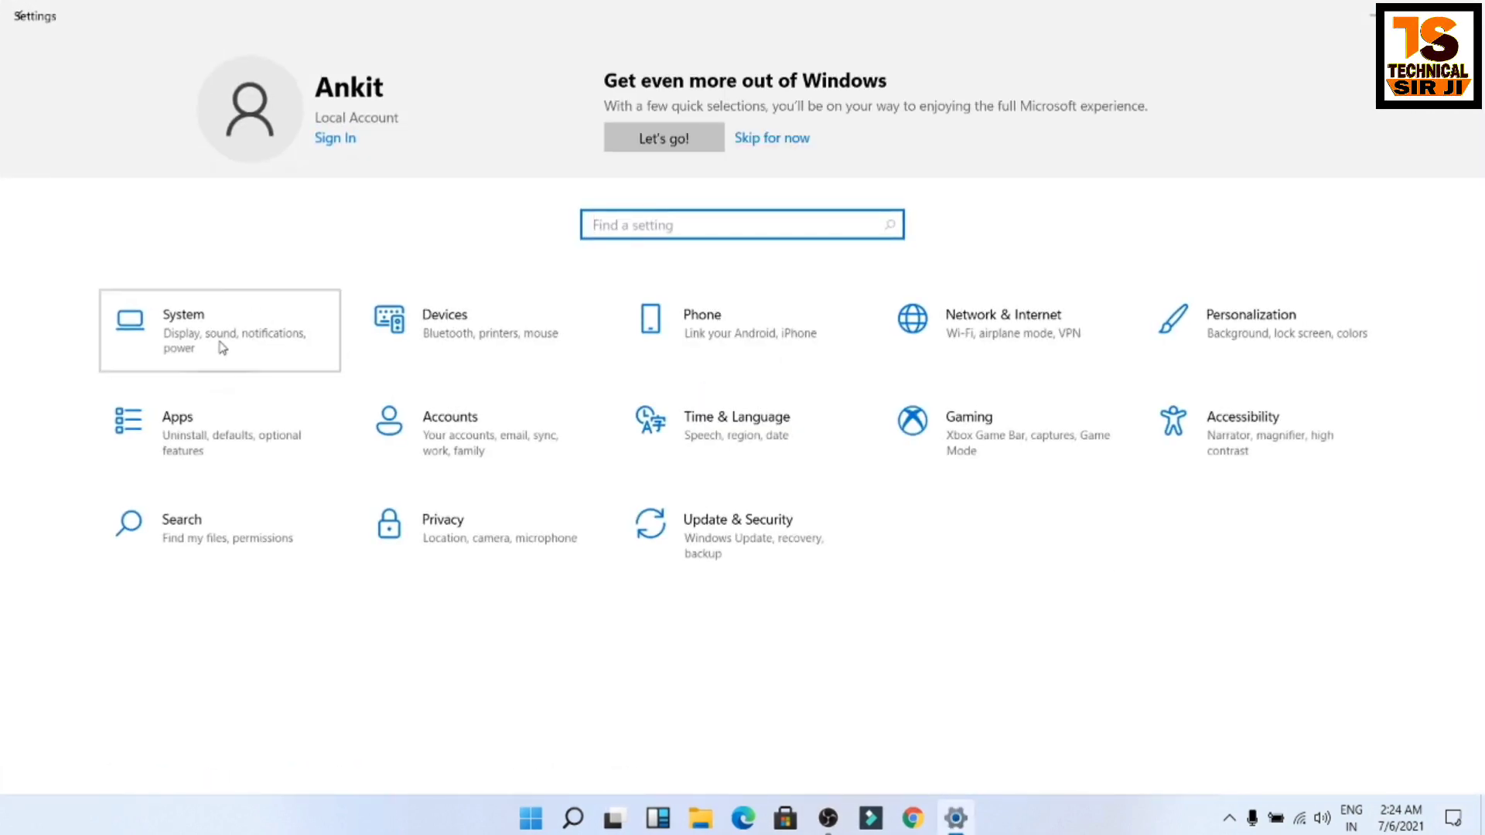
click(222, 348)
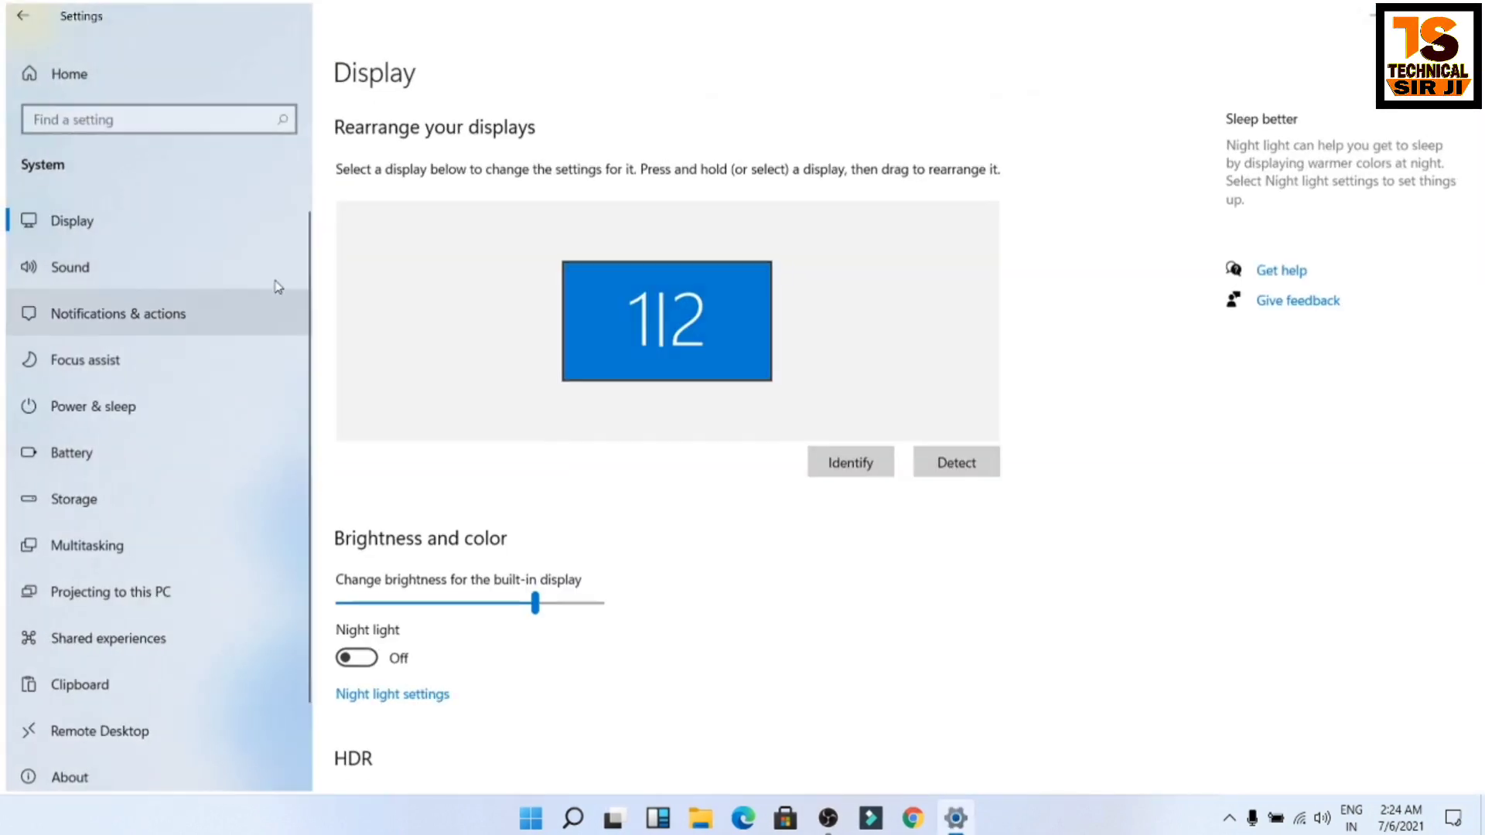
click(133, 604)
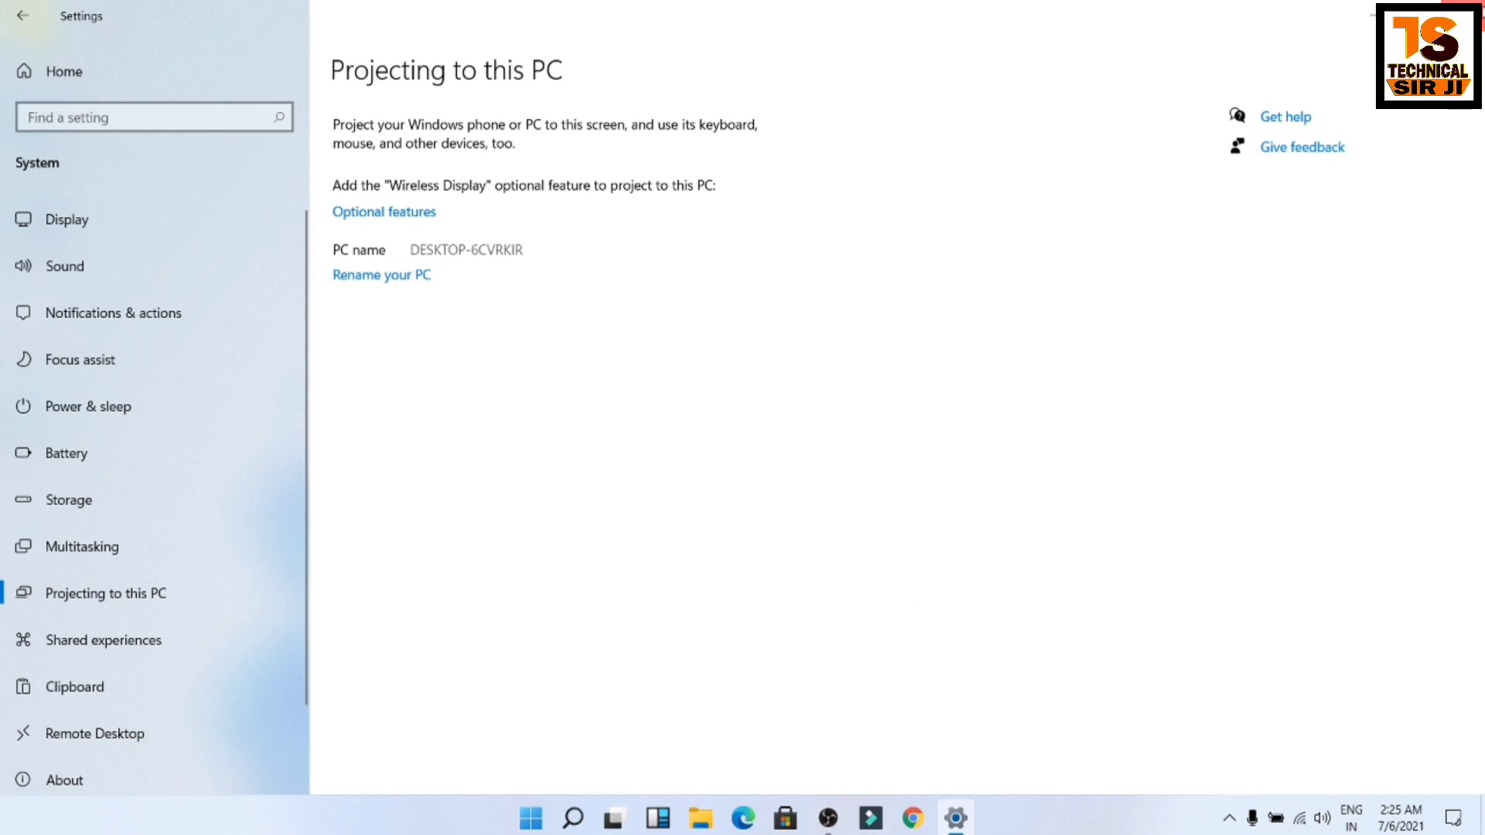
click(1466, 12)
right_click(736, 375)
click(758, 428)
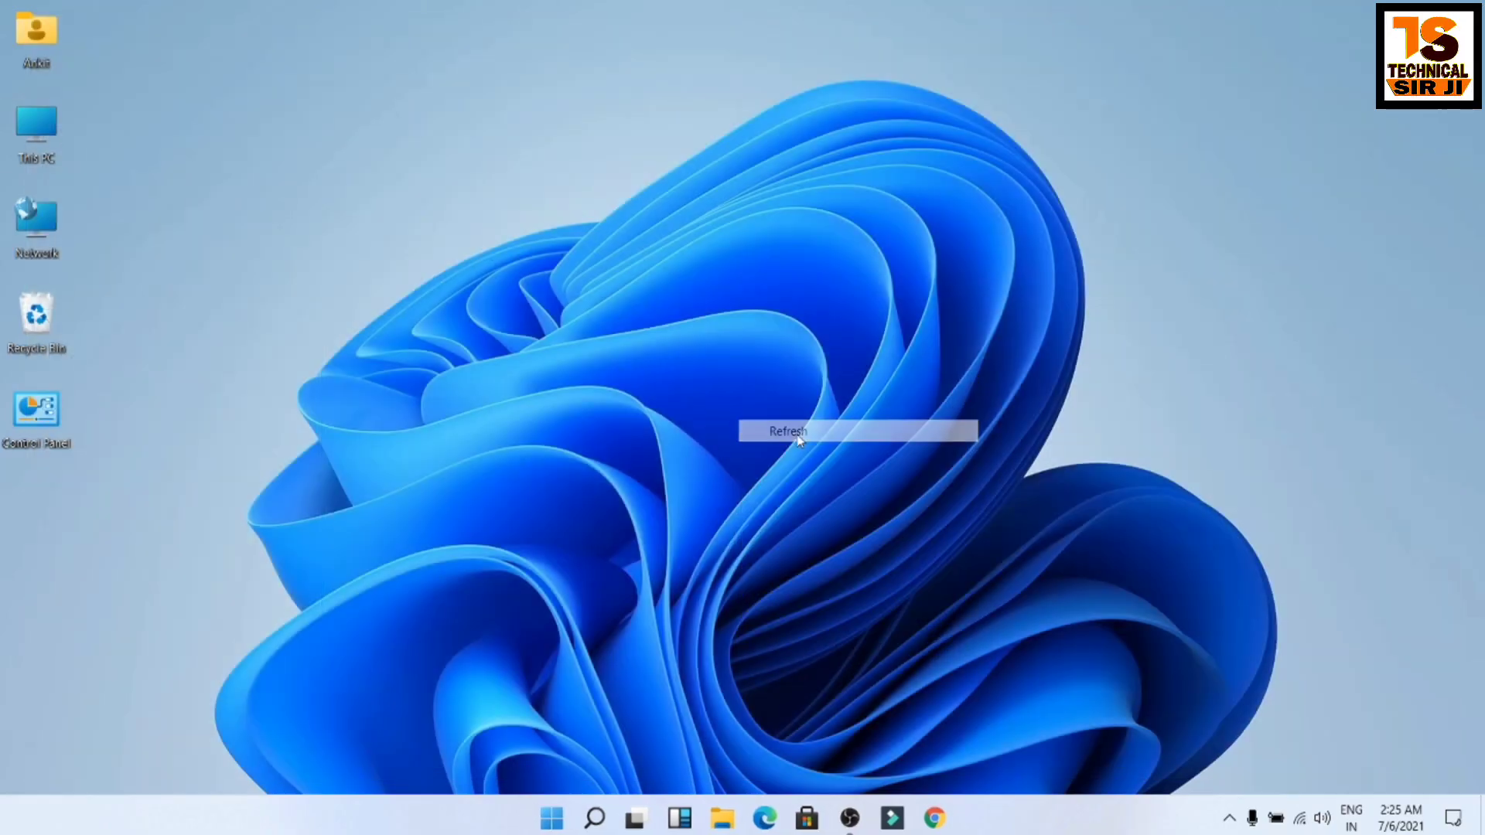
right_click(699, 235)
click(805, 294)
right_click(689, 236)
click(744, 296)
right_click(715, 318)
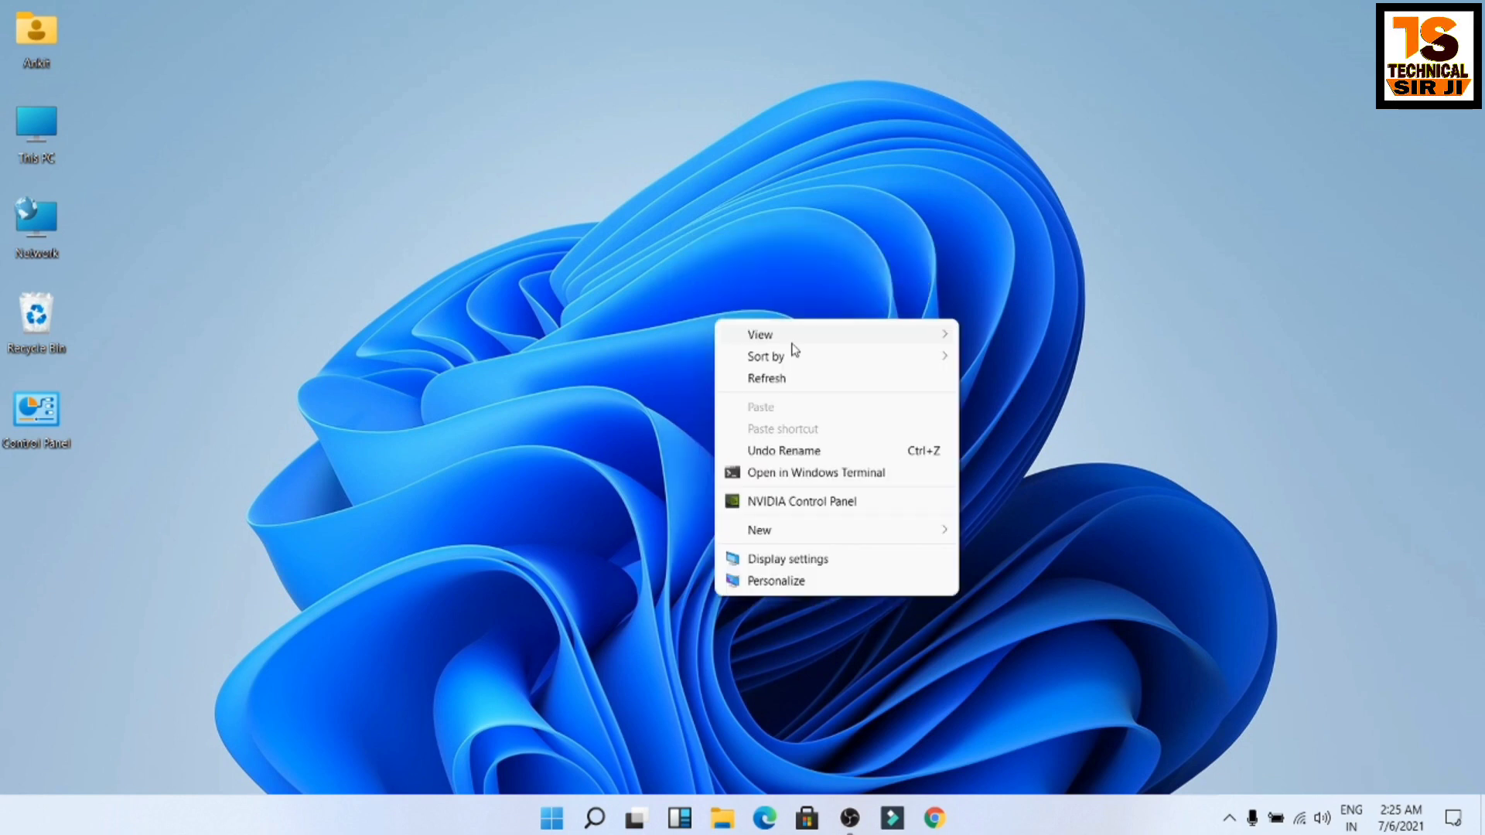
click(779, 383)
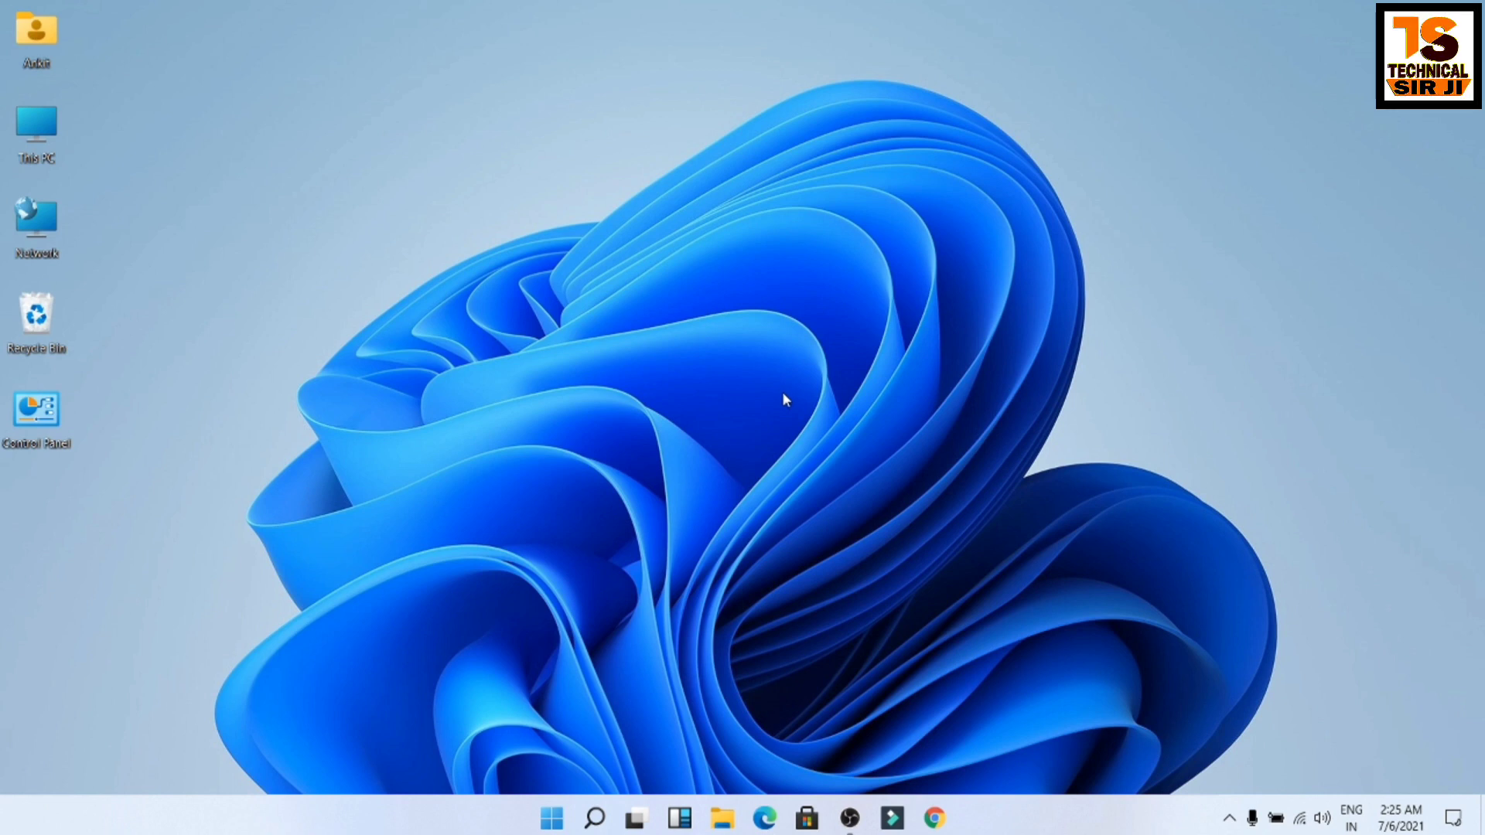
Show the full set of quick actions in the notification centre and go through all settings to the Apps & features page.
click(1454, 818)
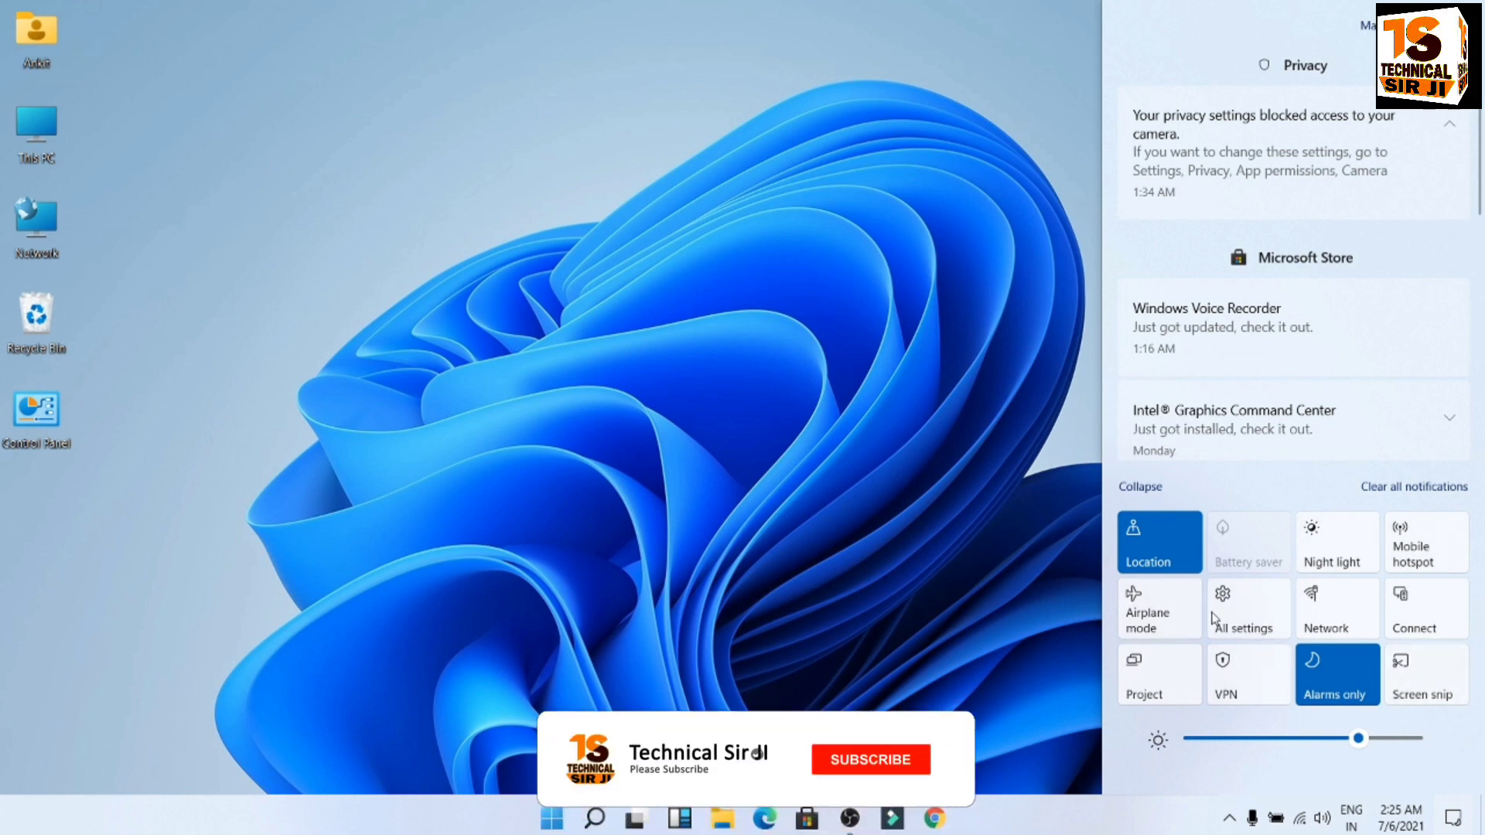
click(1151, 493)
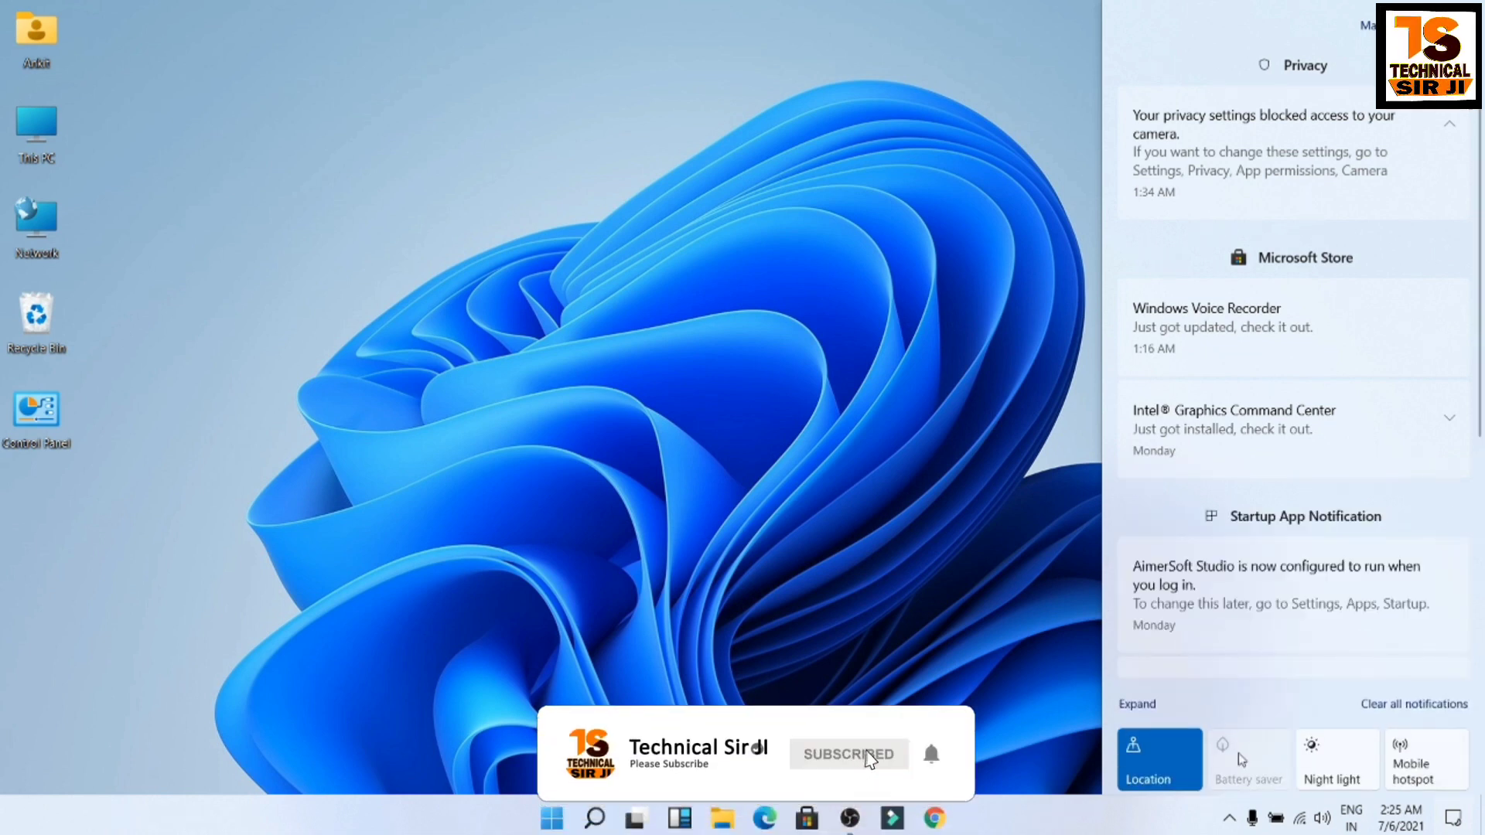
click(1144, 705)
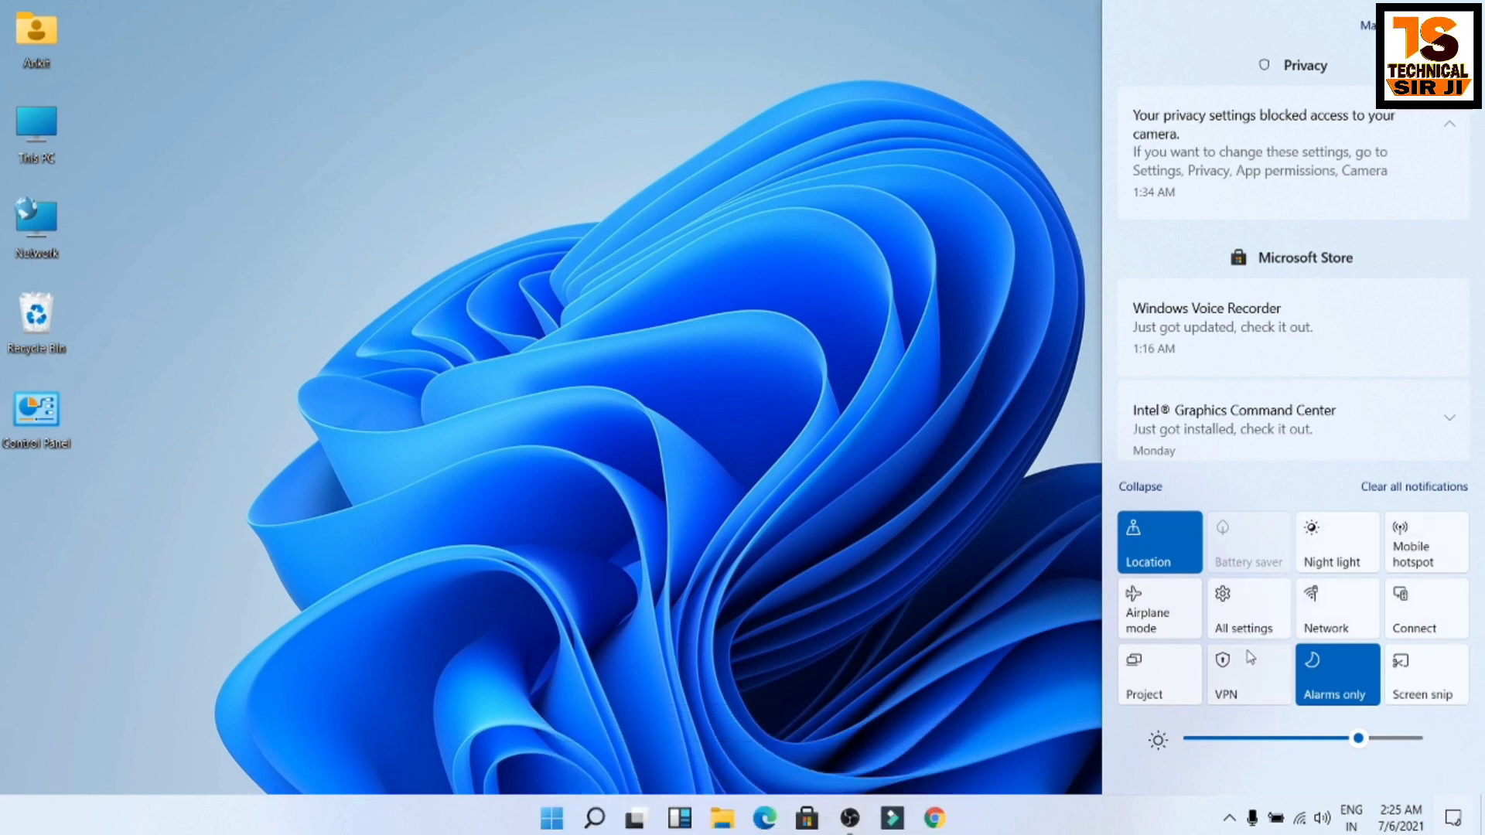
click(1236, 611)
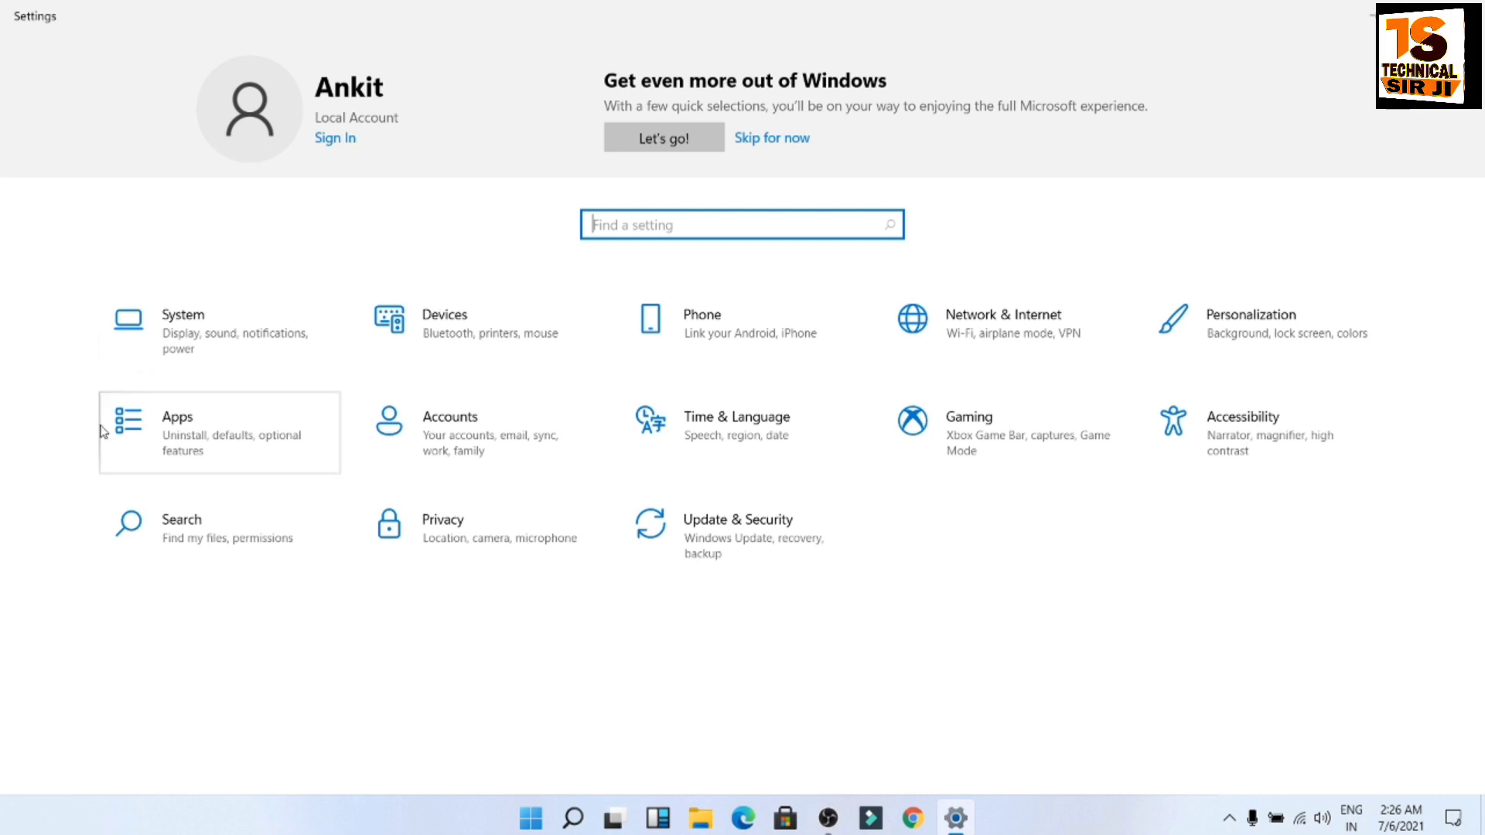
click(233, 441)
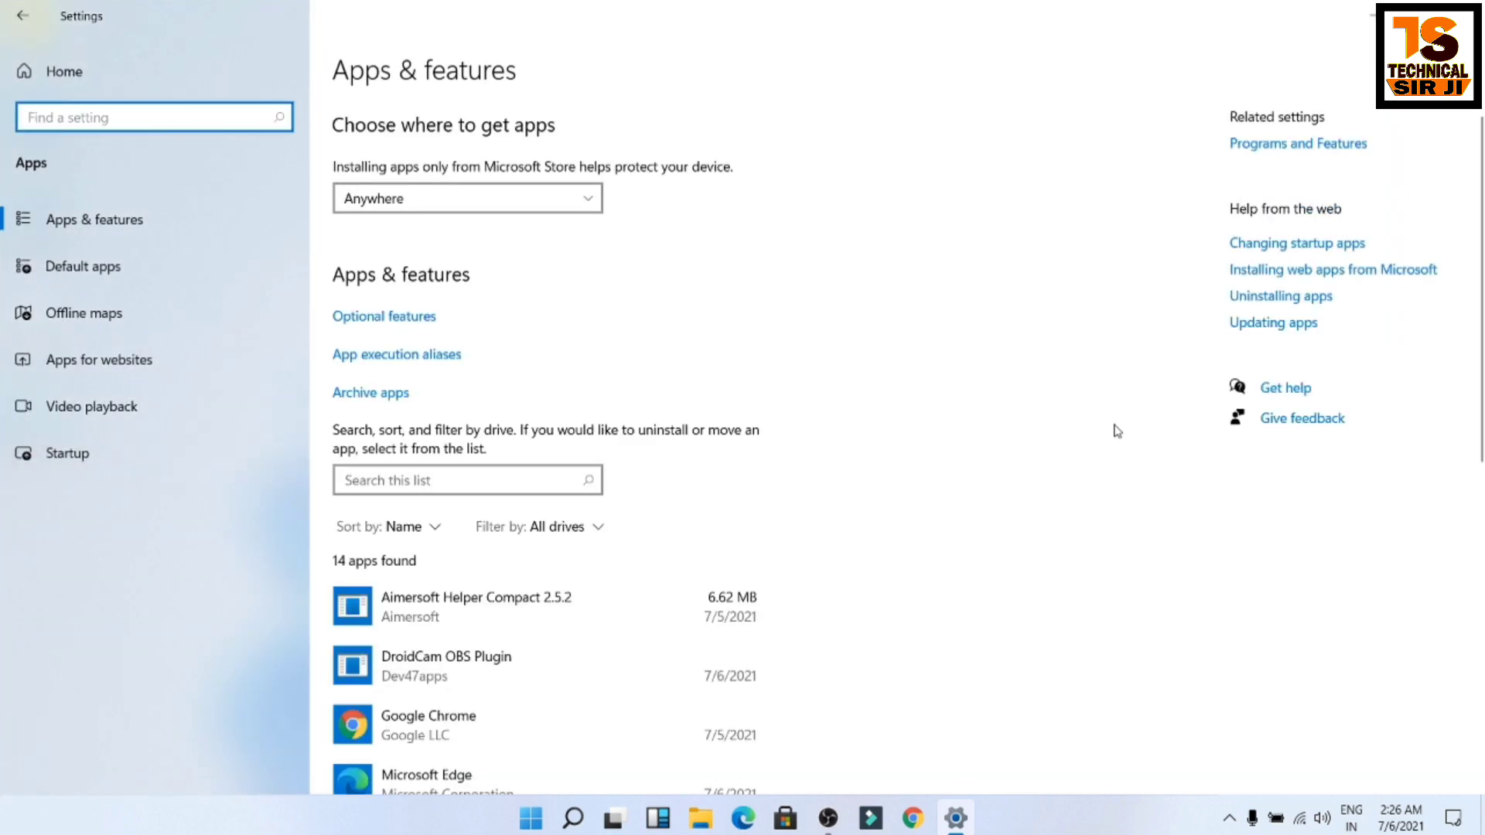
click(82, 220)
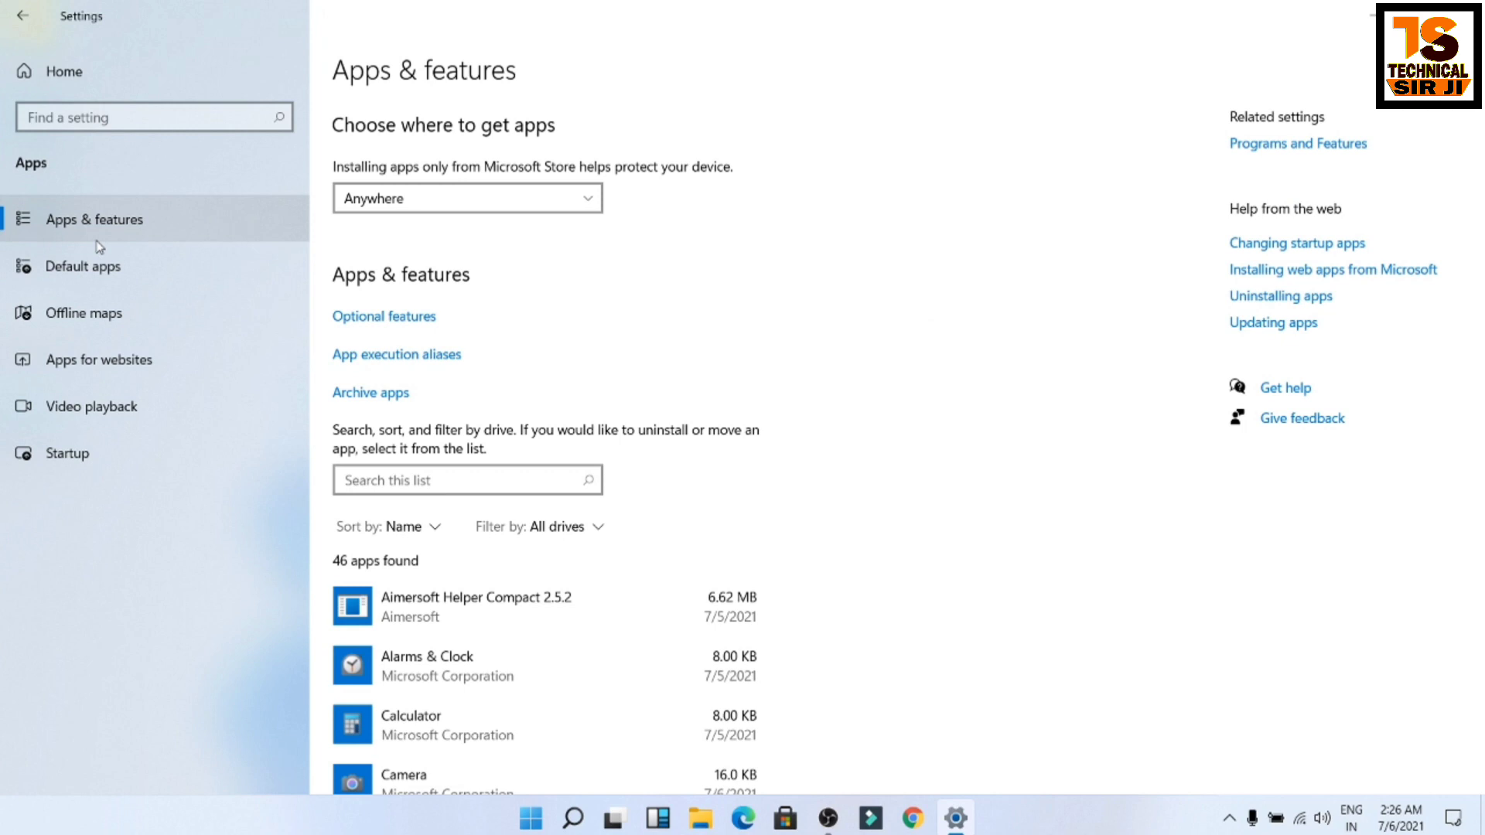
Look through the Startup, Video playback and Apps for websites pages, and review the Apps & features page.
click(89, 453)
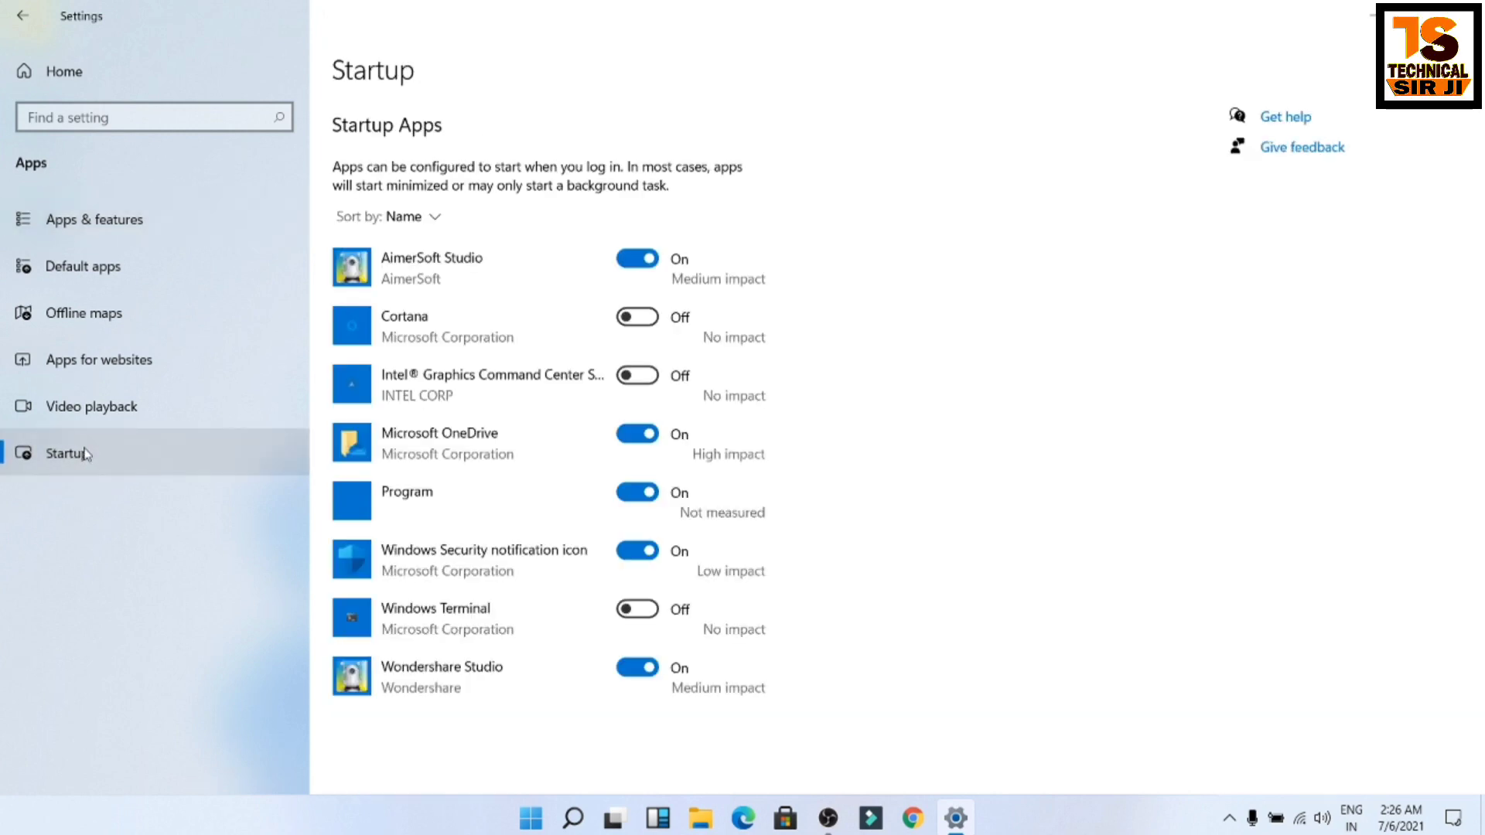
click(91, 407)
click(101, 362)
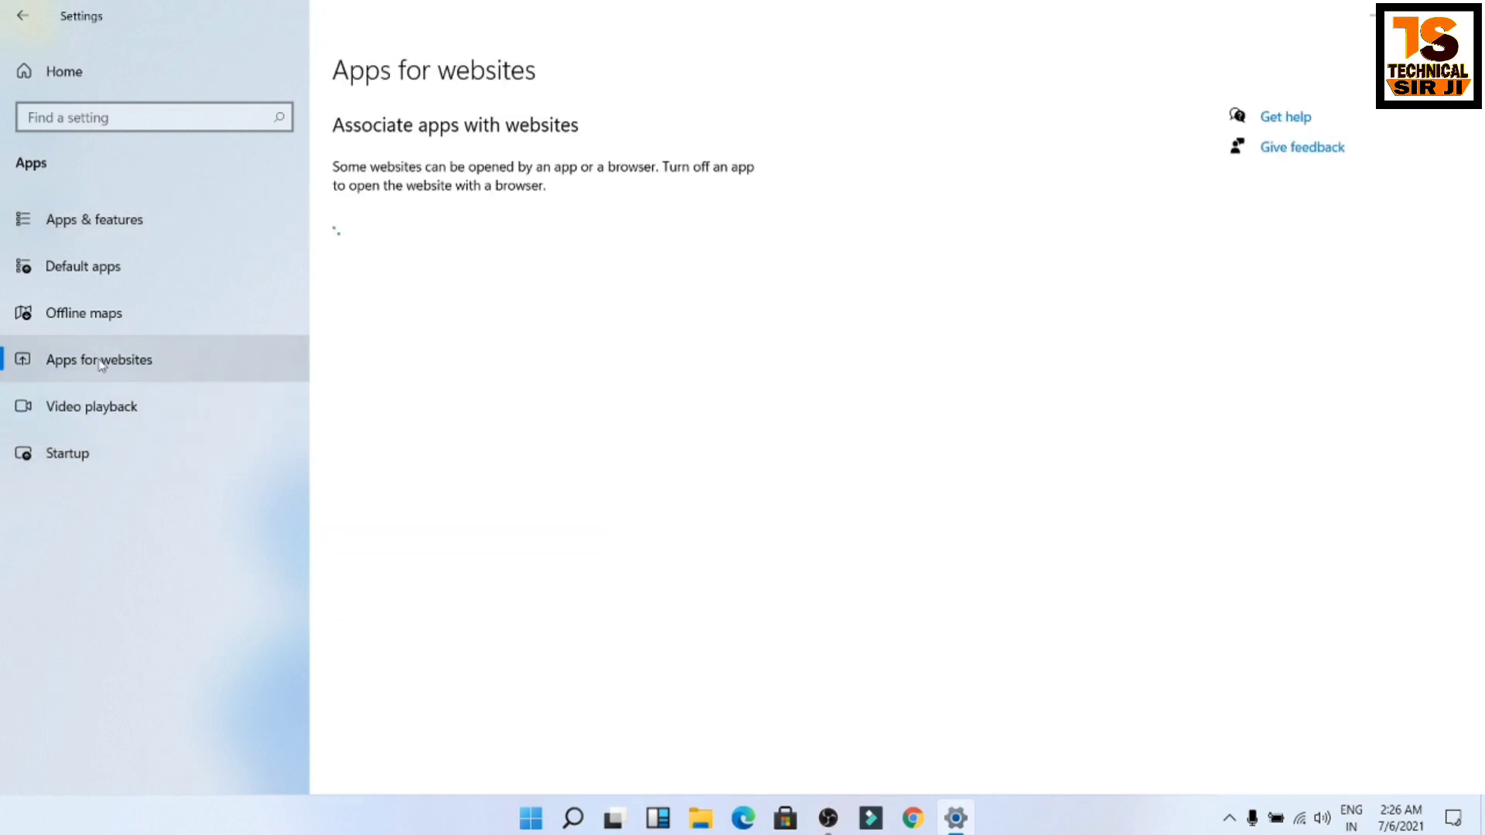
click(117, 226)
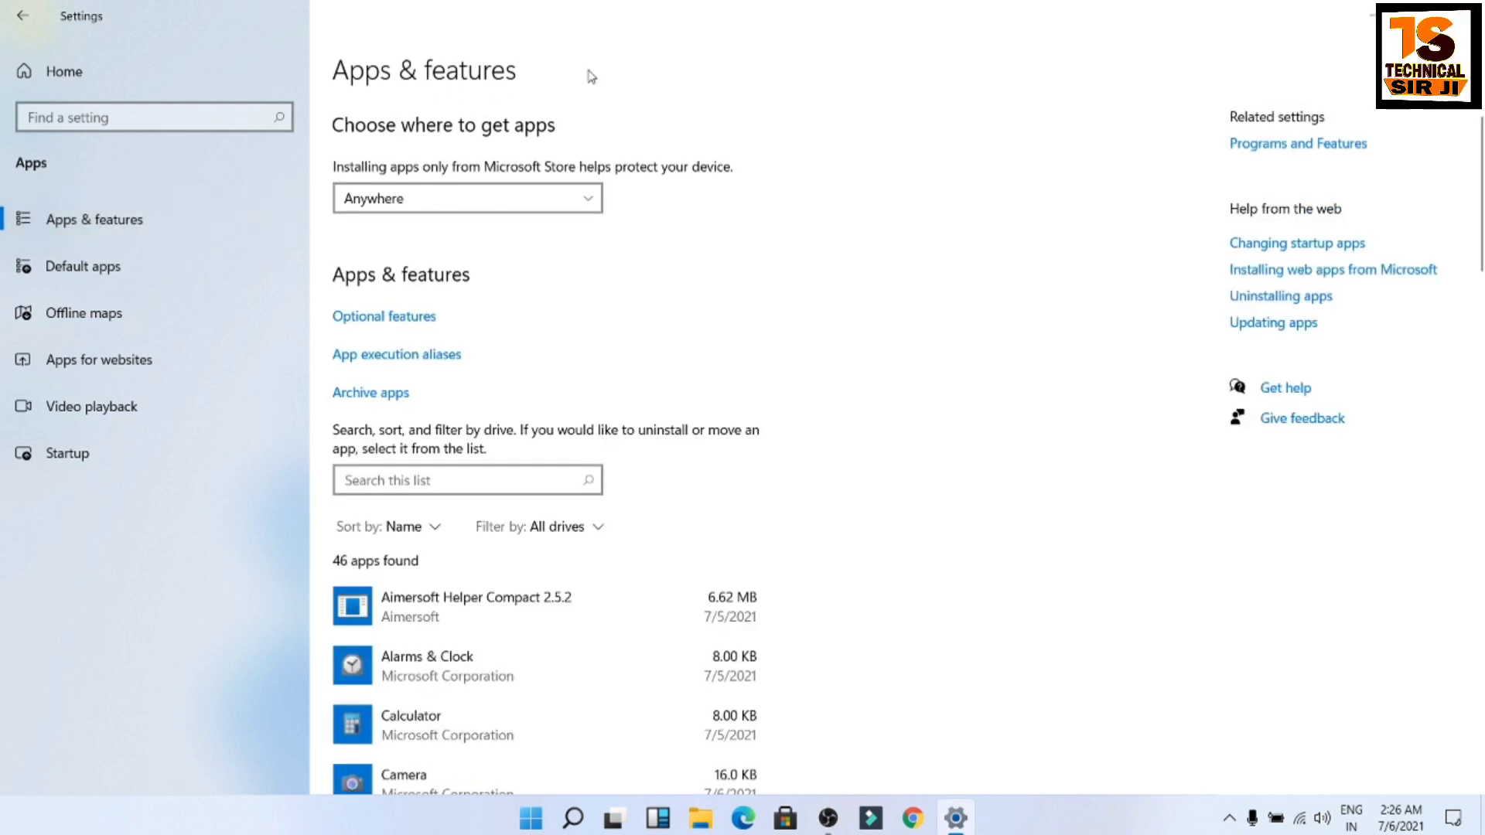
scroll(766, 529, down, 5)
scroll(842, 595, up, 5)
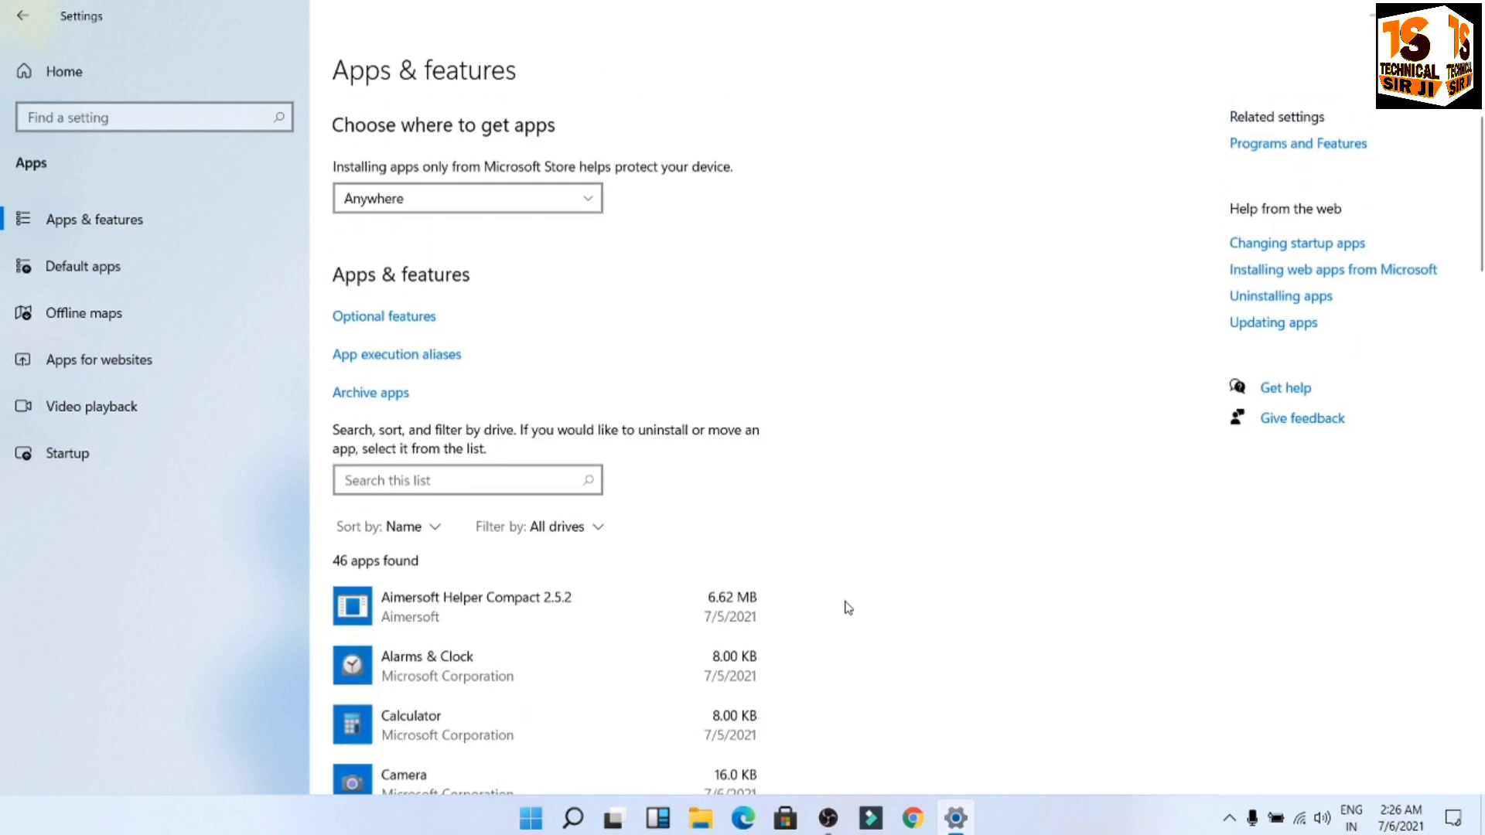
View the installed optional features and return to the Settings home page.
click(386, 327)
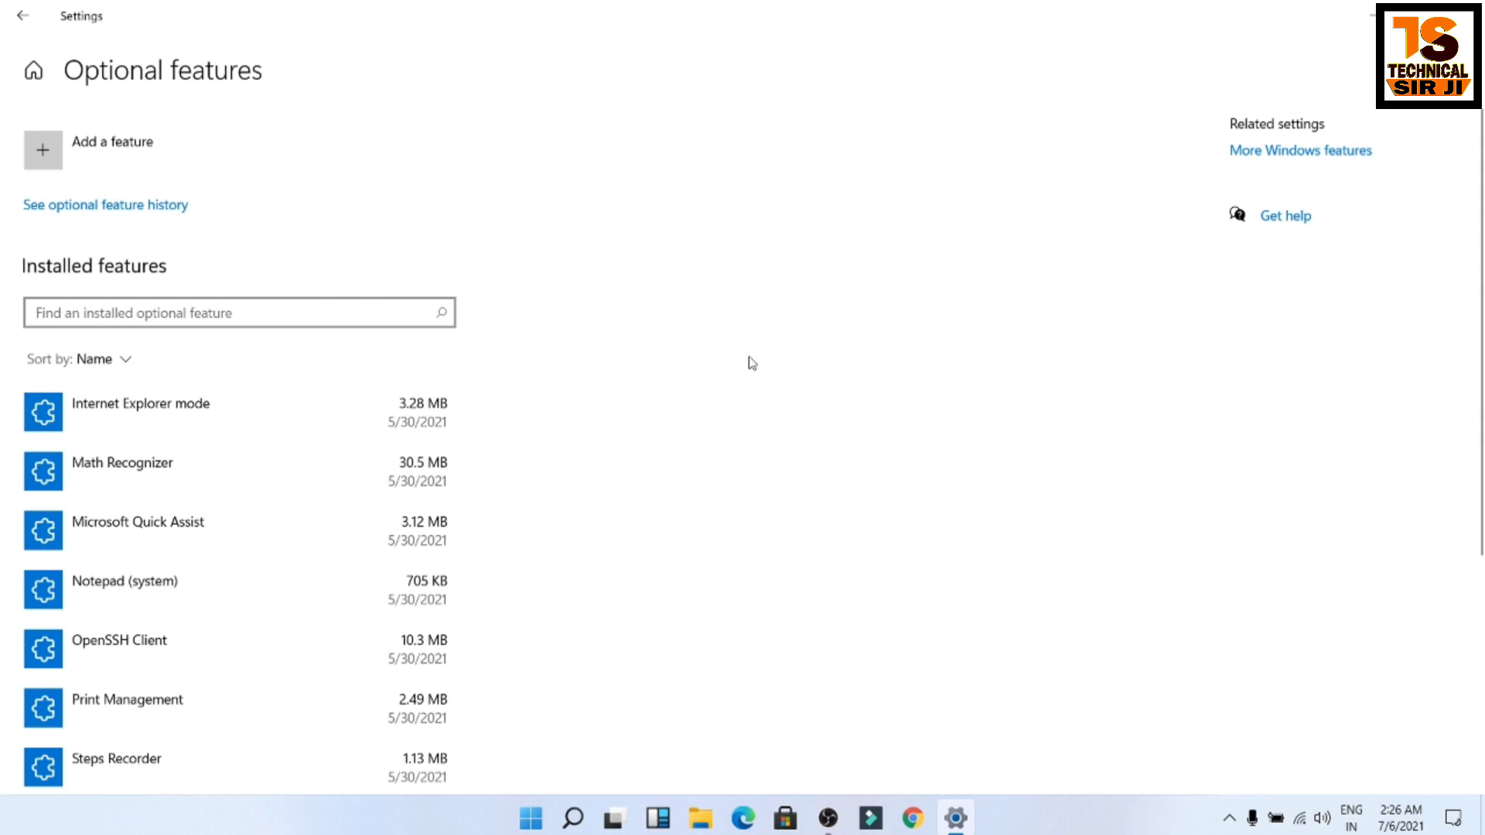
click(18, 18)
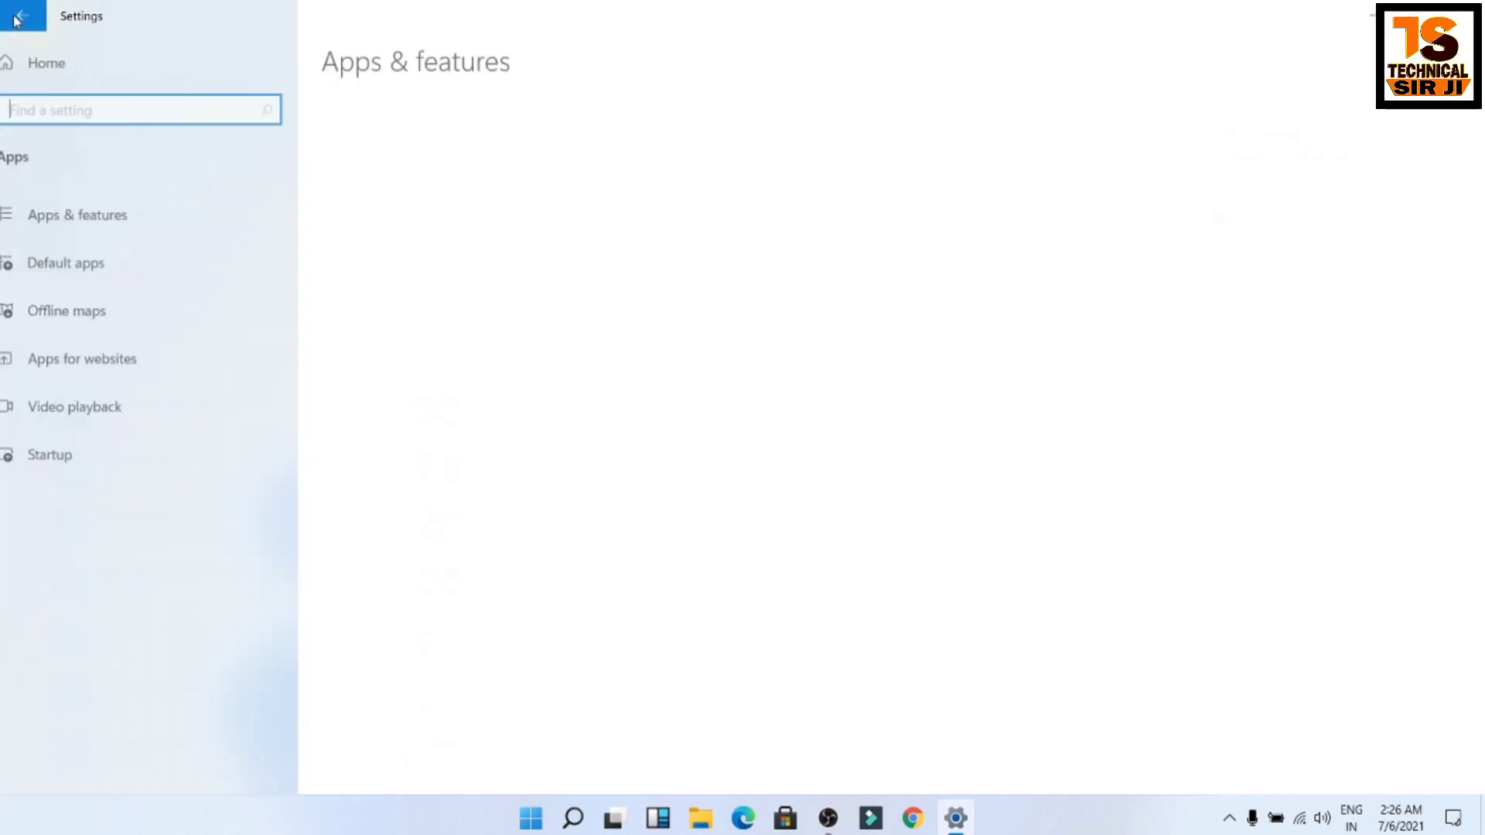
click(21, 22)
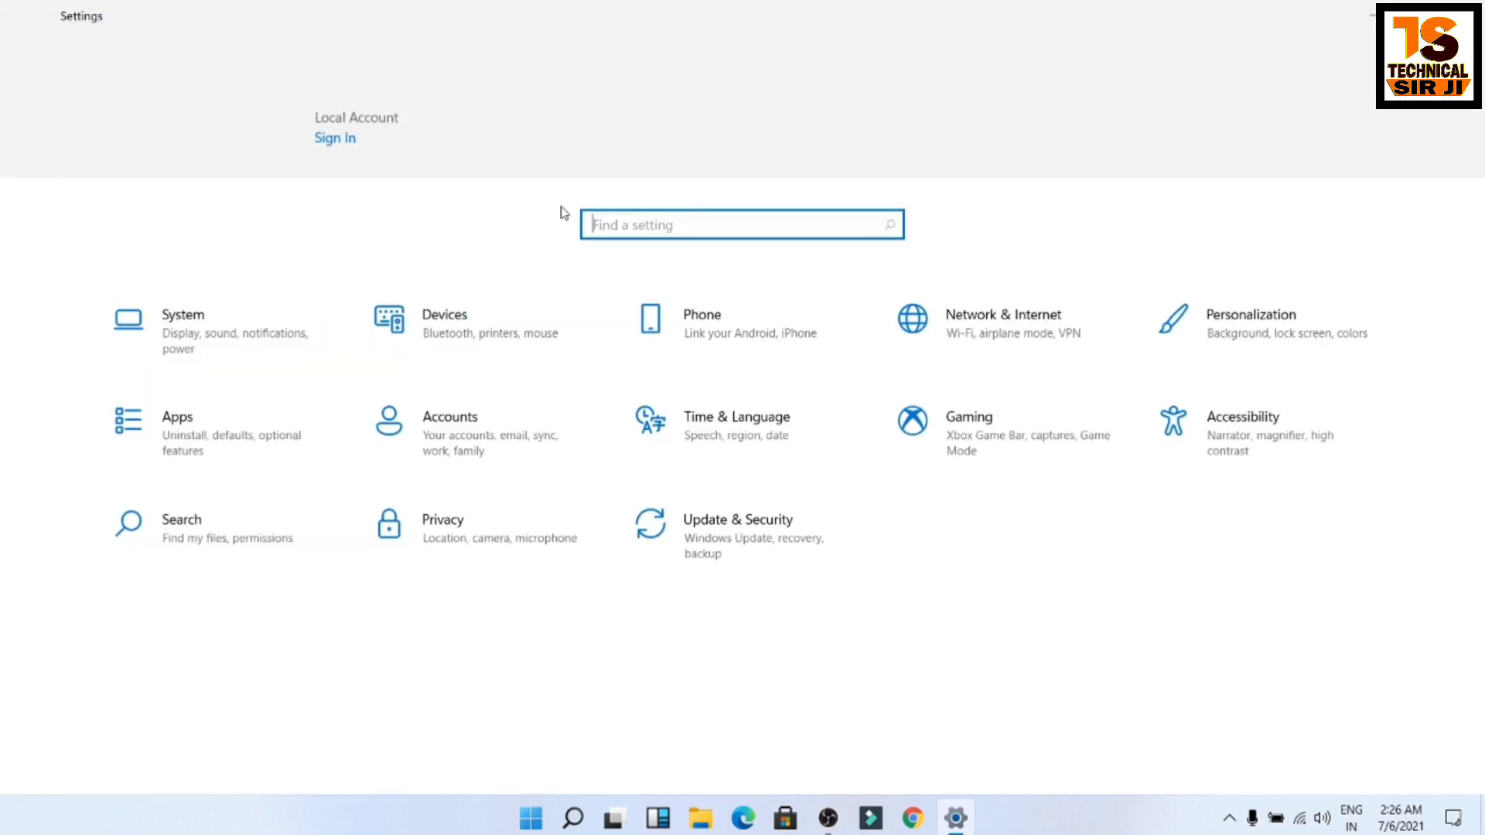
Check which optional feature the Projecting to this PC page requires, and return to the Settings home page.
click(280, 350)
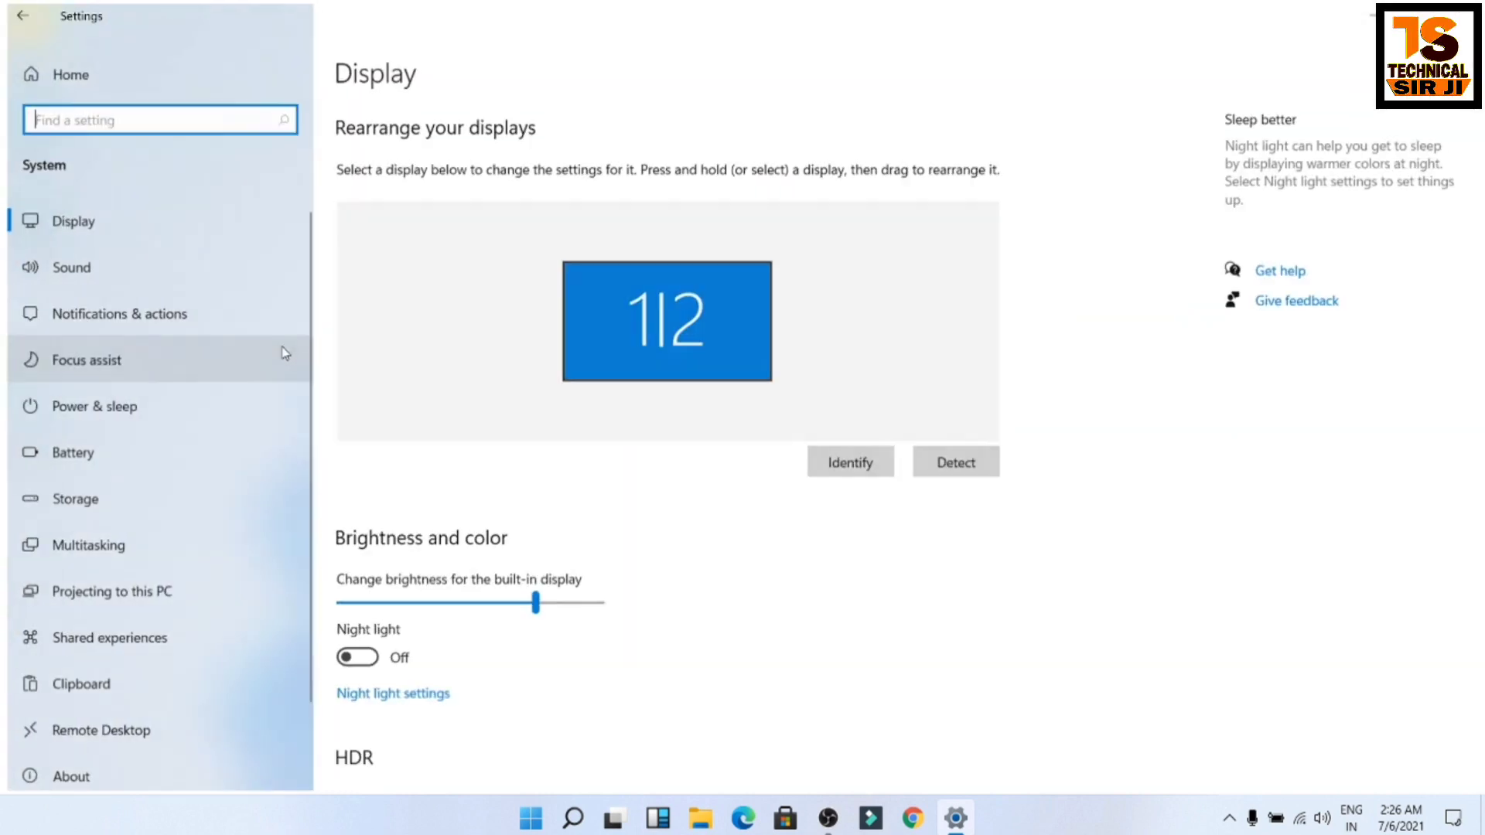
click(103, 610)
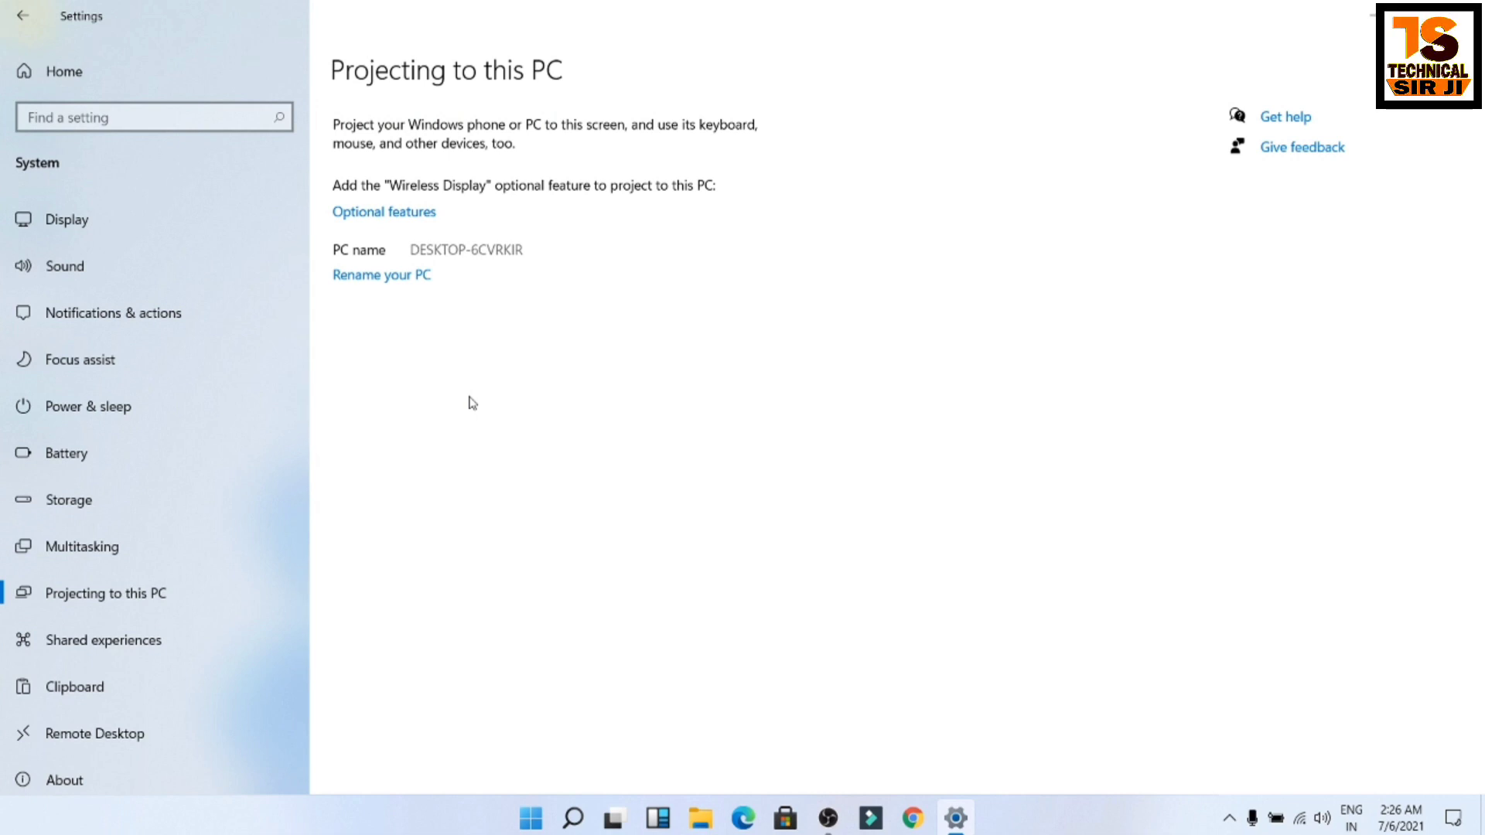
click(23, 22)
Open the list of optional features available to add, starting from the Apps & features settings.
click(166, 354)
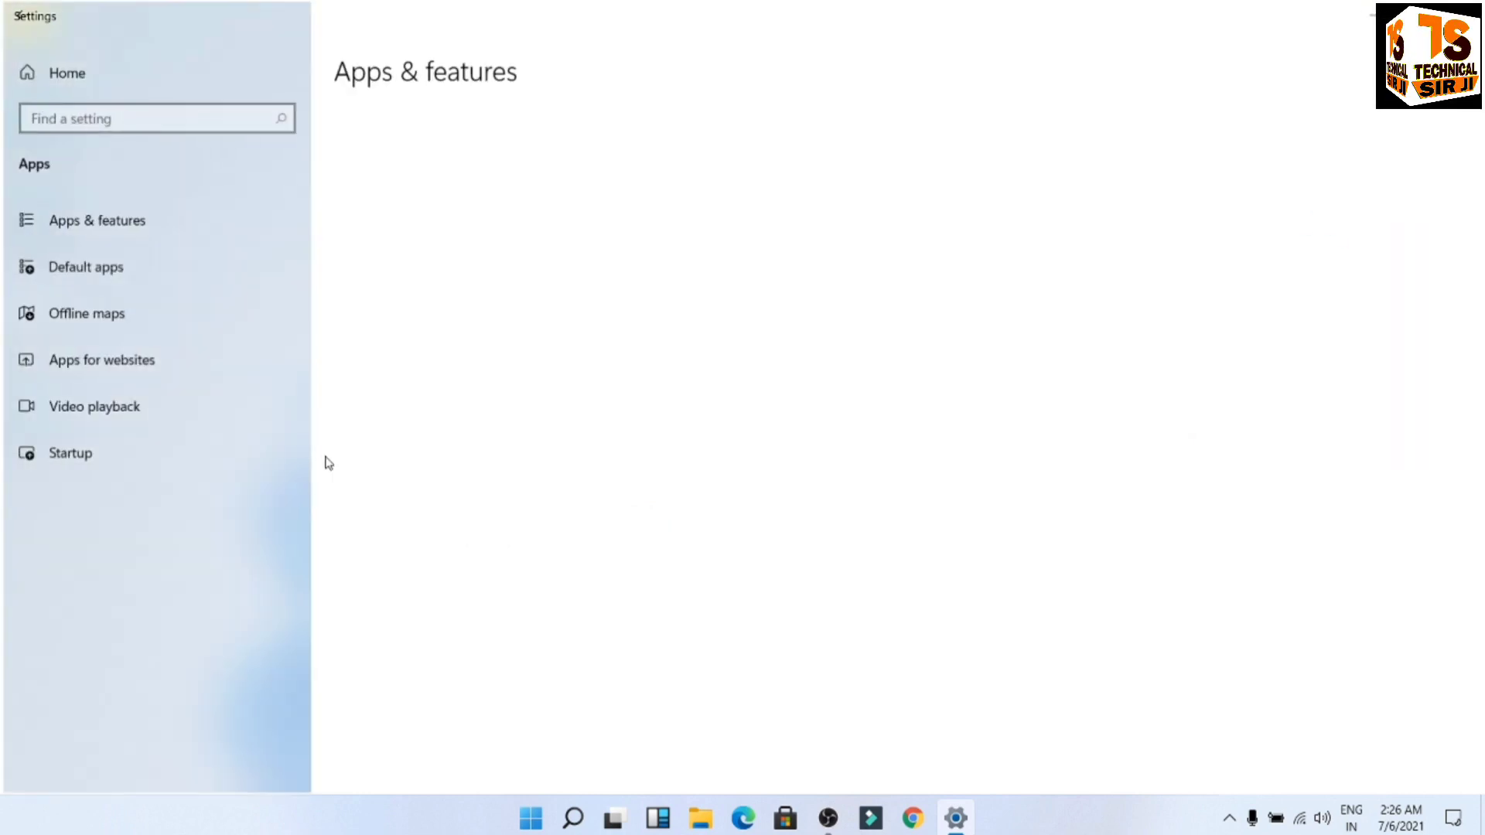
click(161, 218)
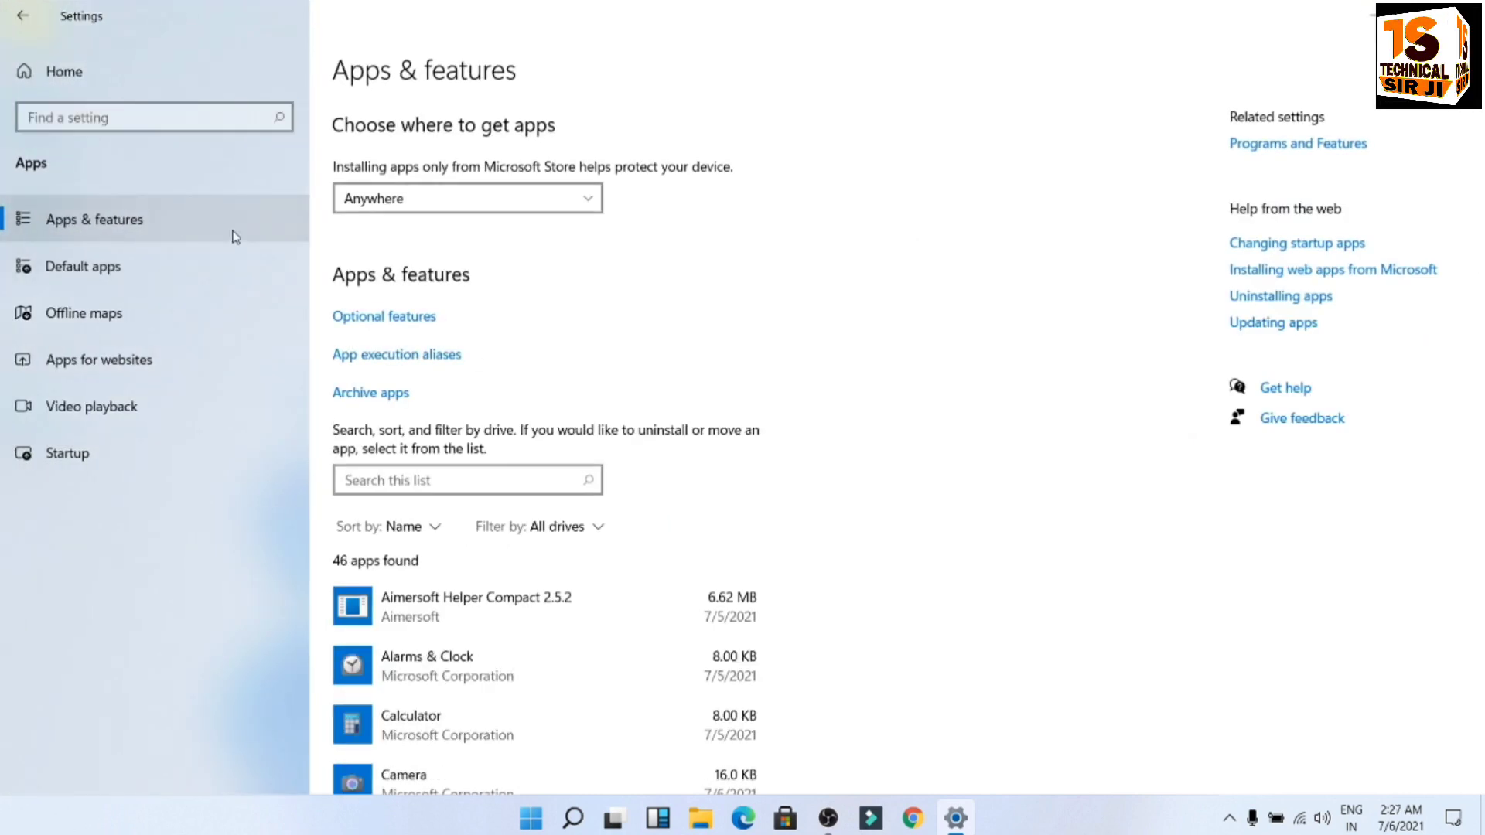
click(380, 319)
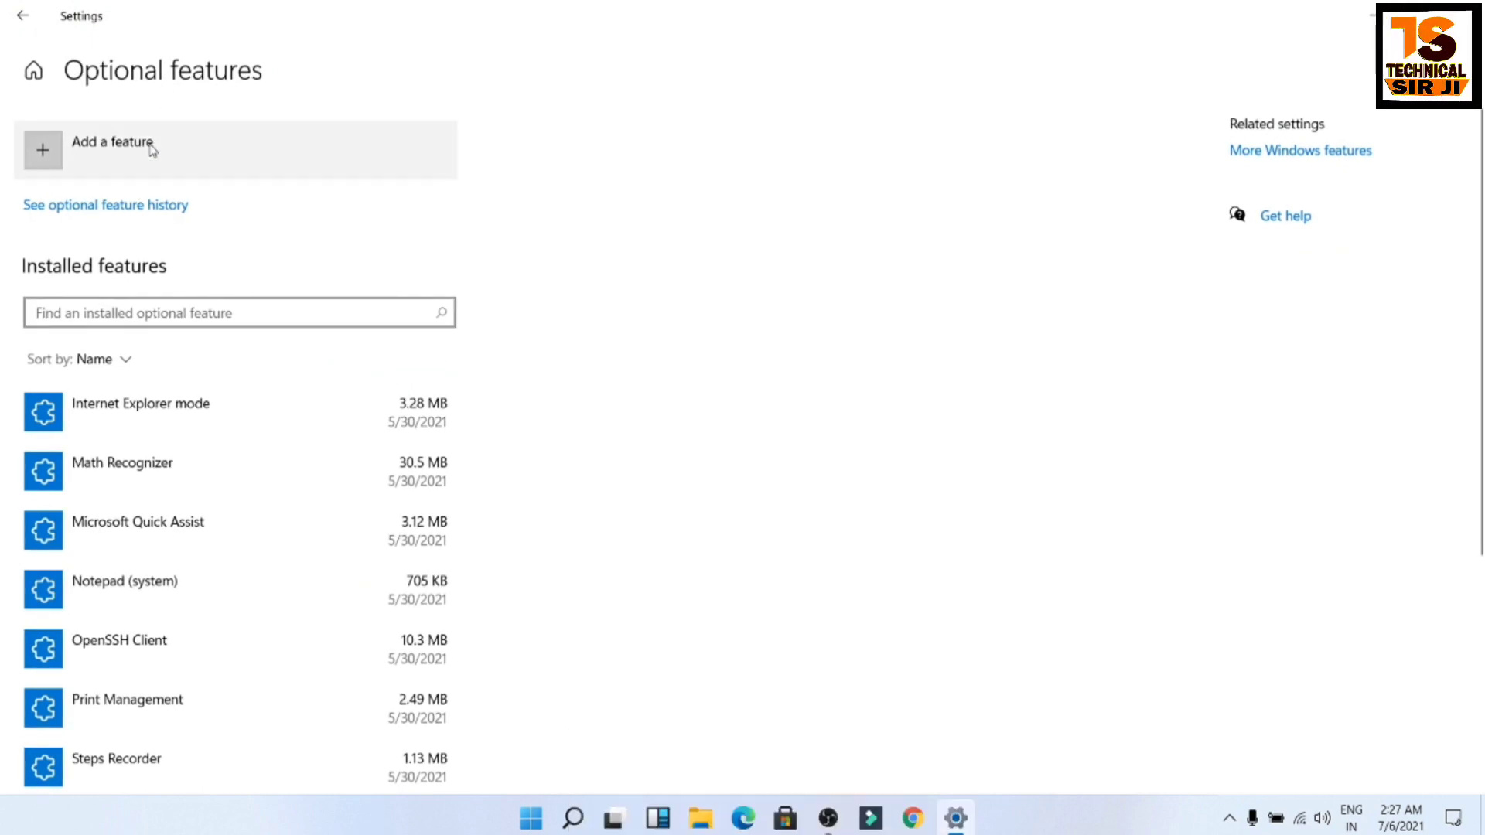
click(50, 156)
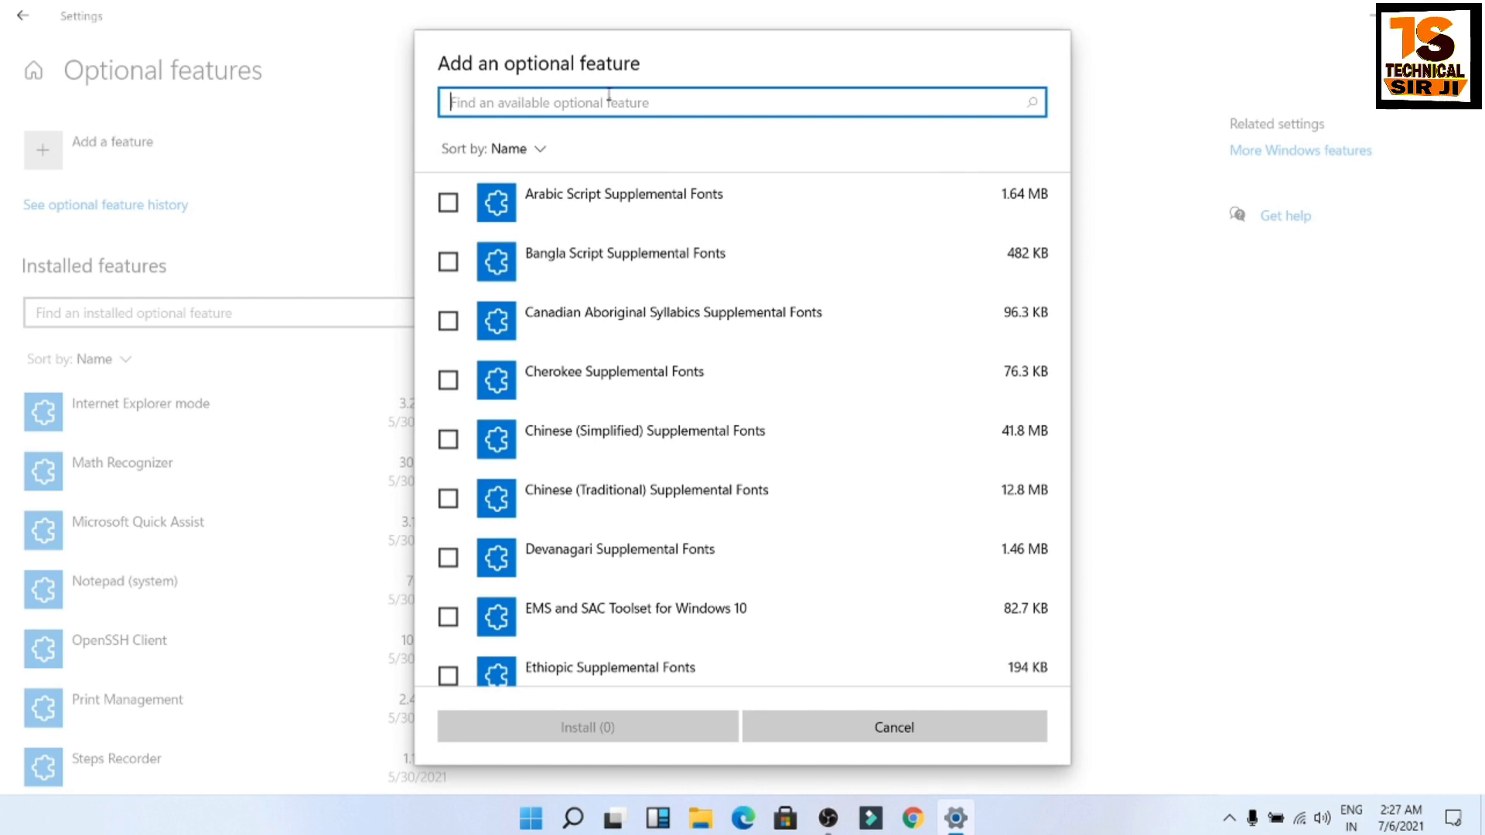
Find Wireless Display among the available optional features and install it.
text(w)
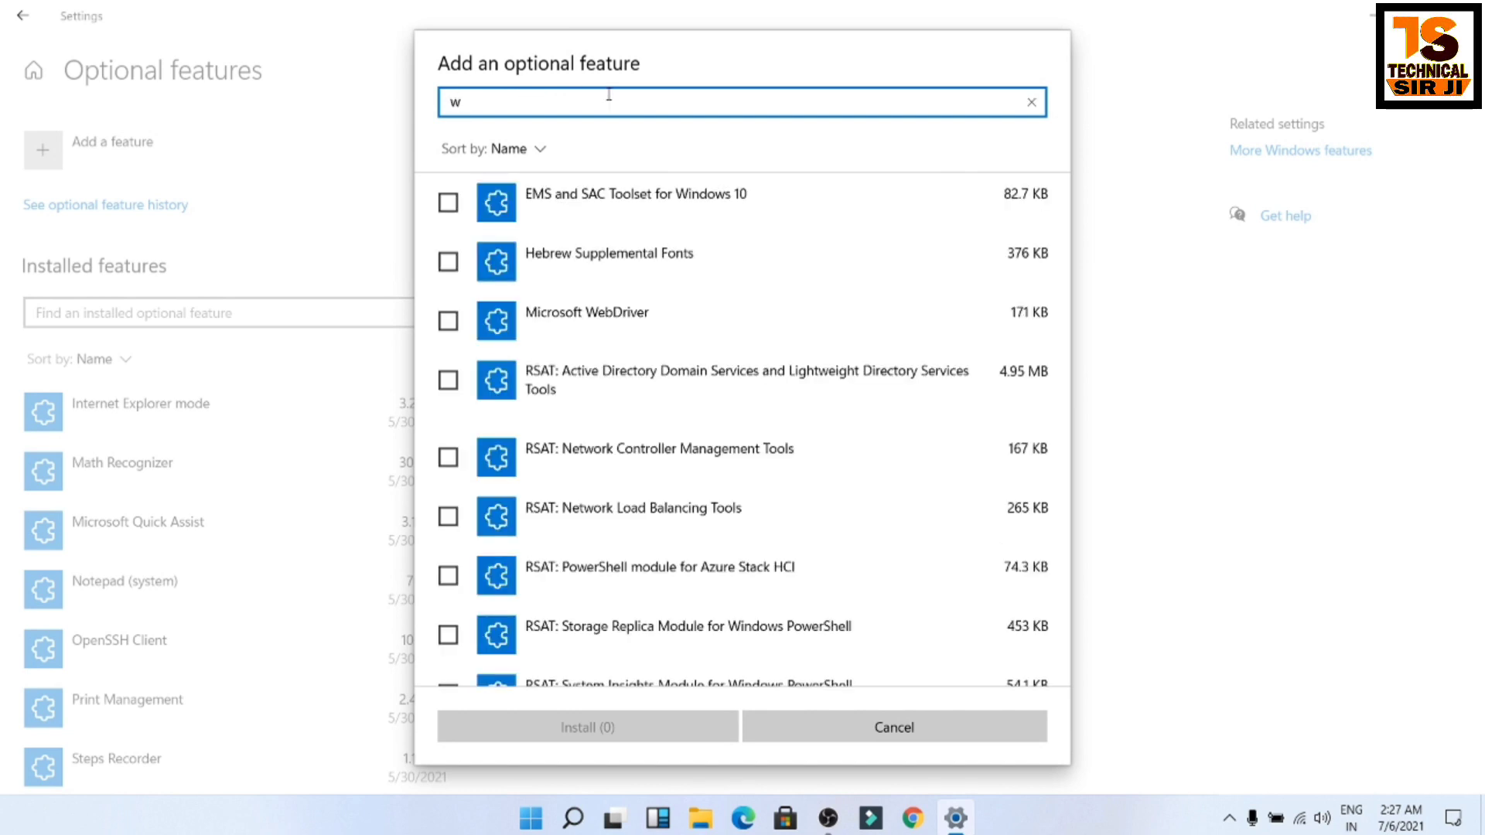
key(BackSpace)
scroll(669, 368, down, 10)
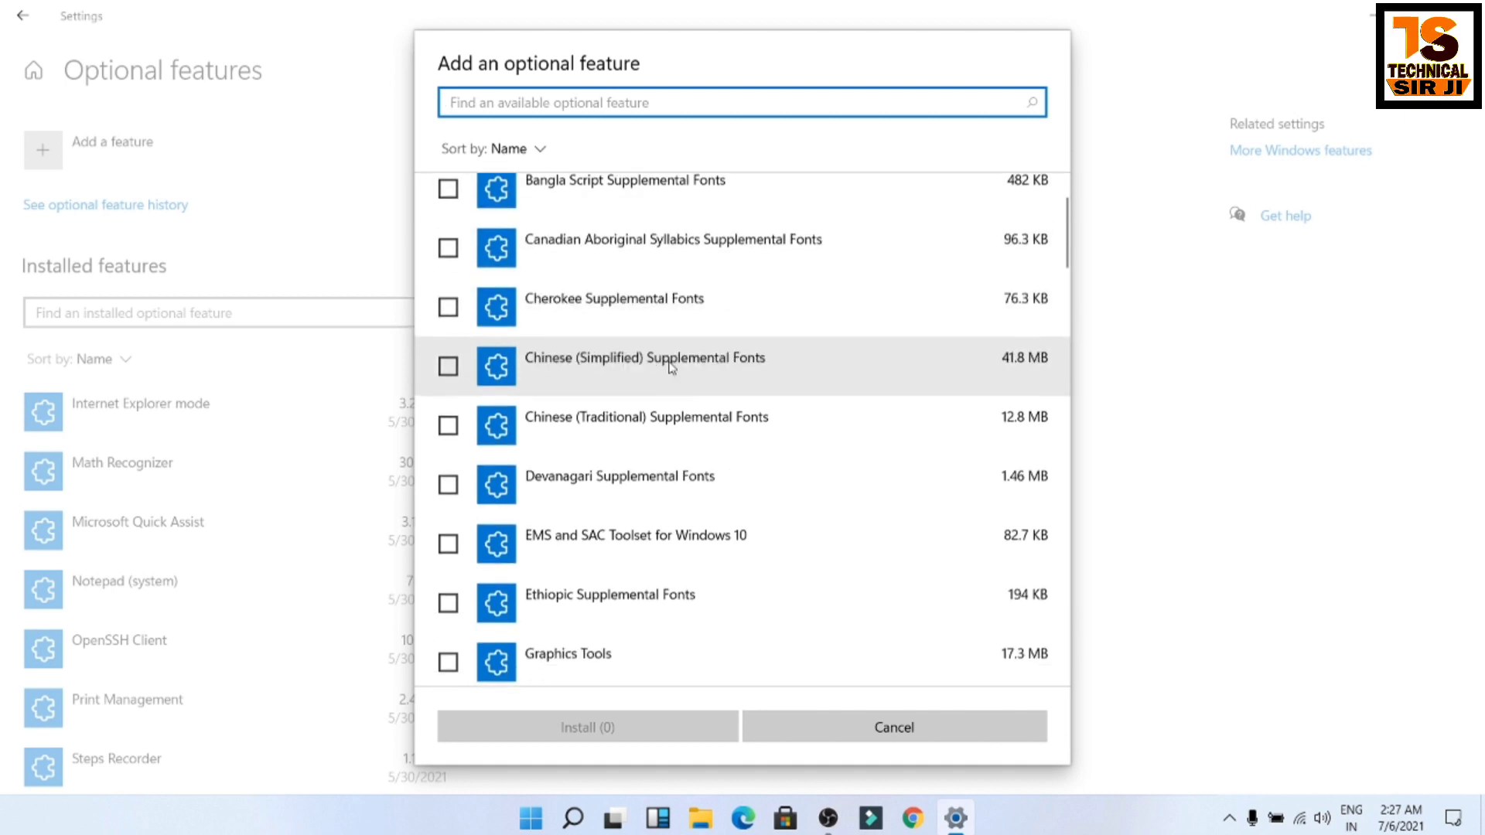
scroll(685, 391, down, 20)
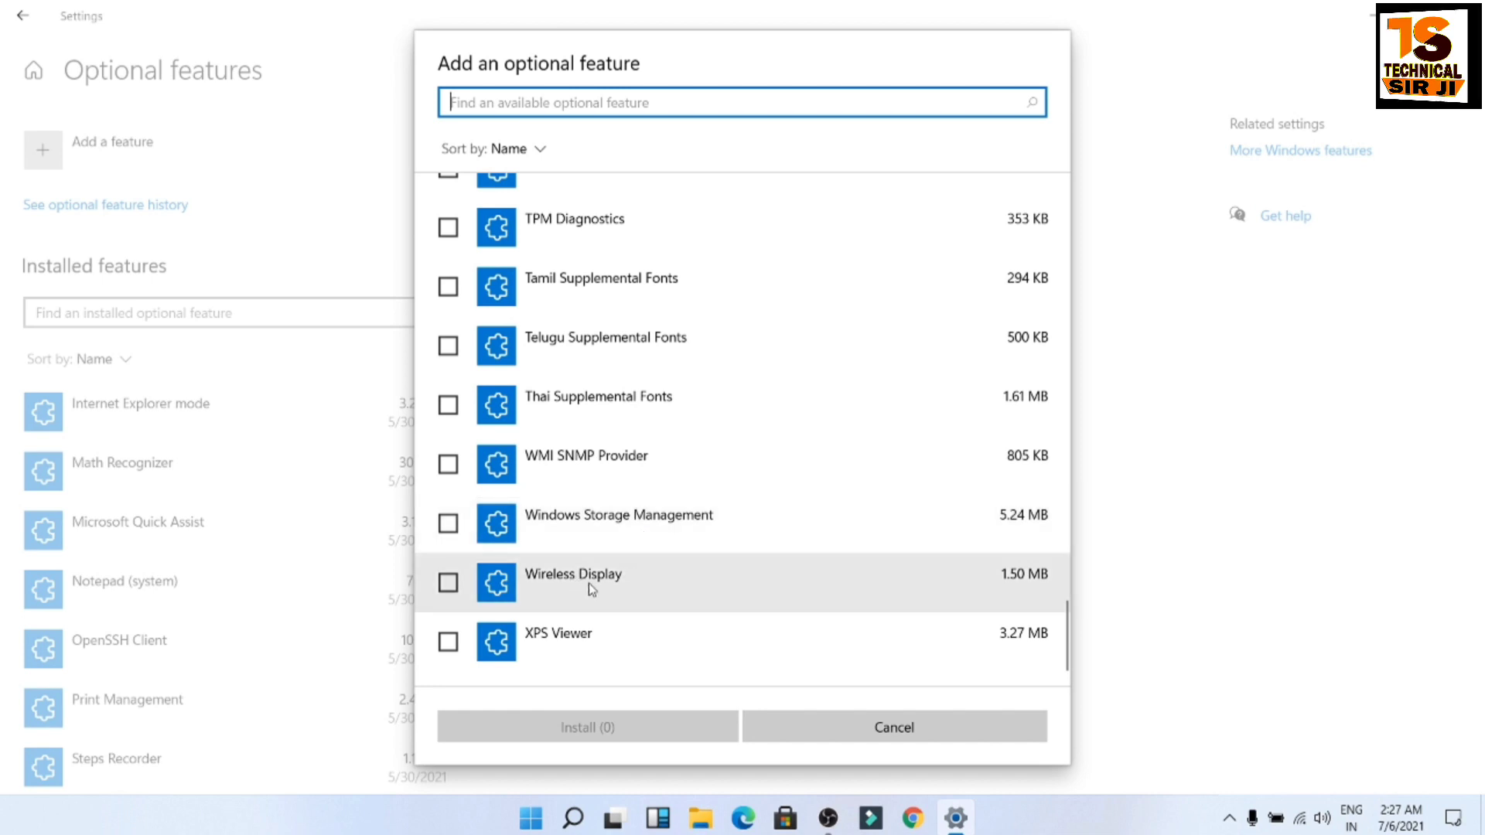
click(448, 583)
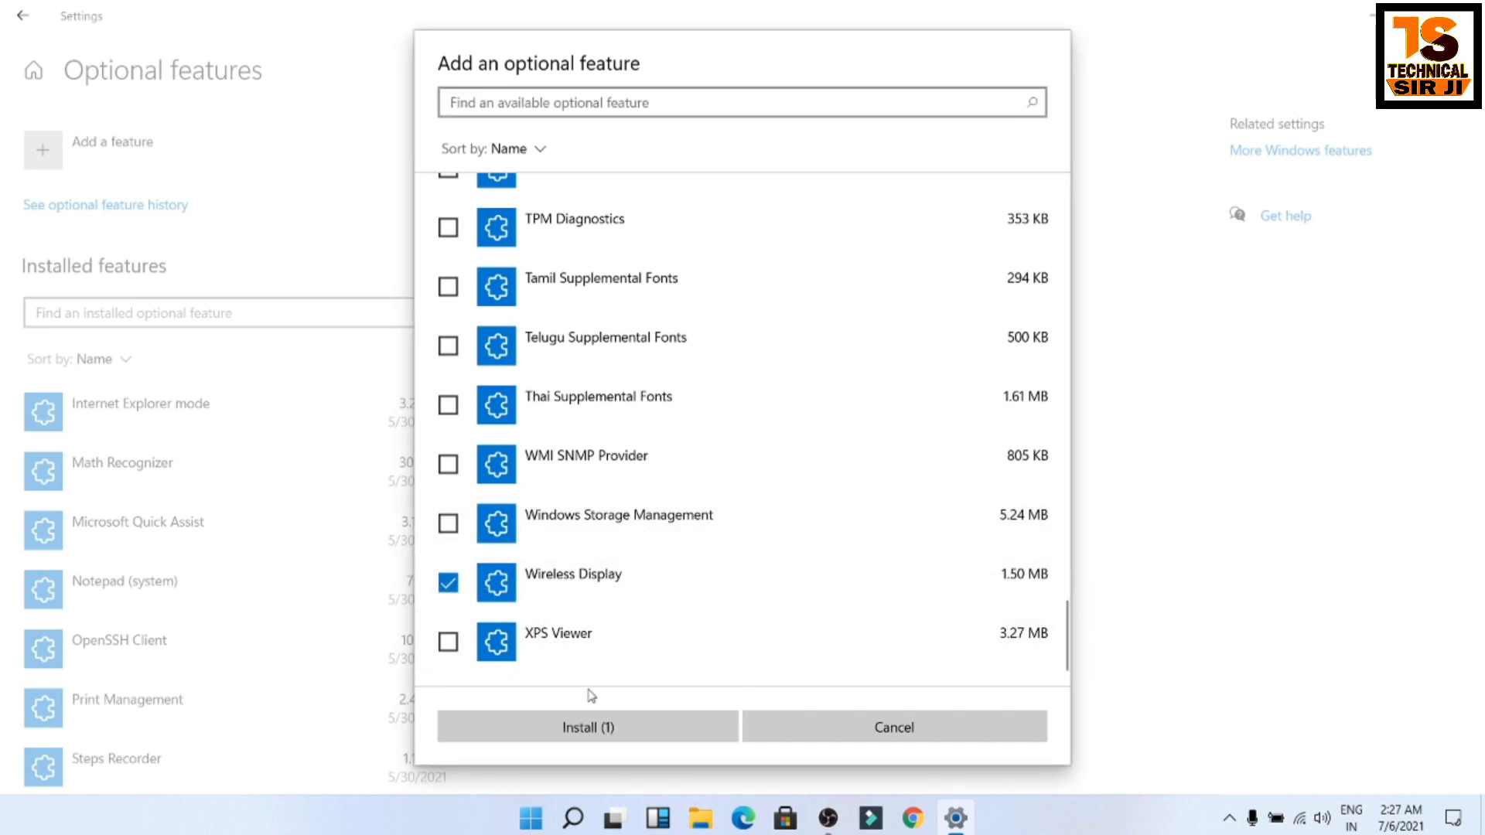
click(628, 727)
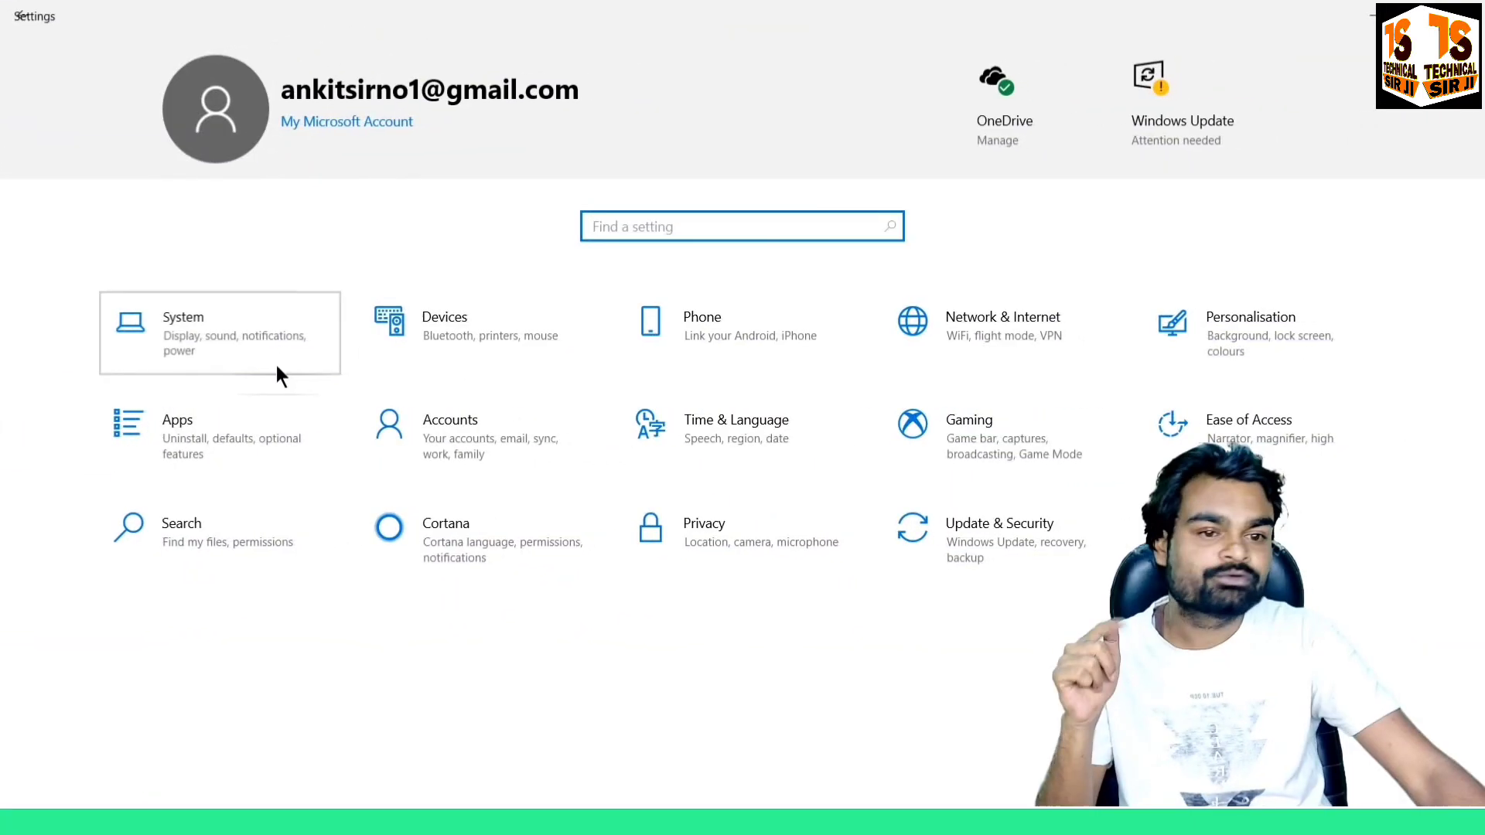
Open the Projecting to this PC page in the System settings.
click(279, 374)
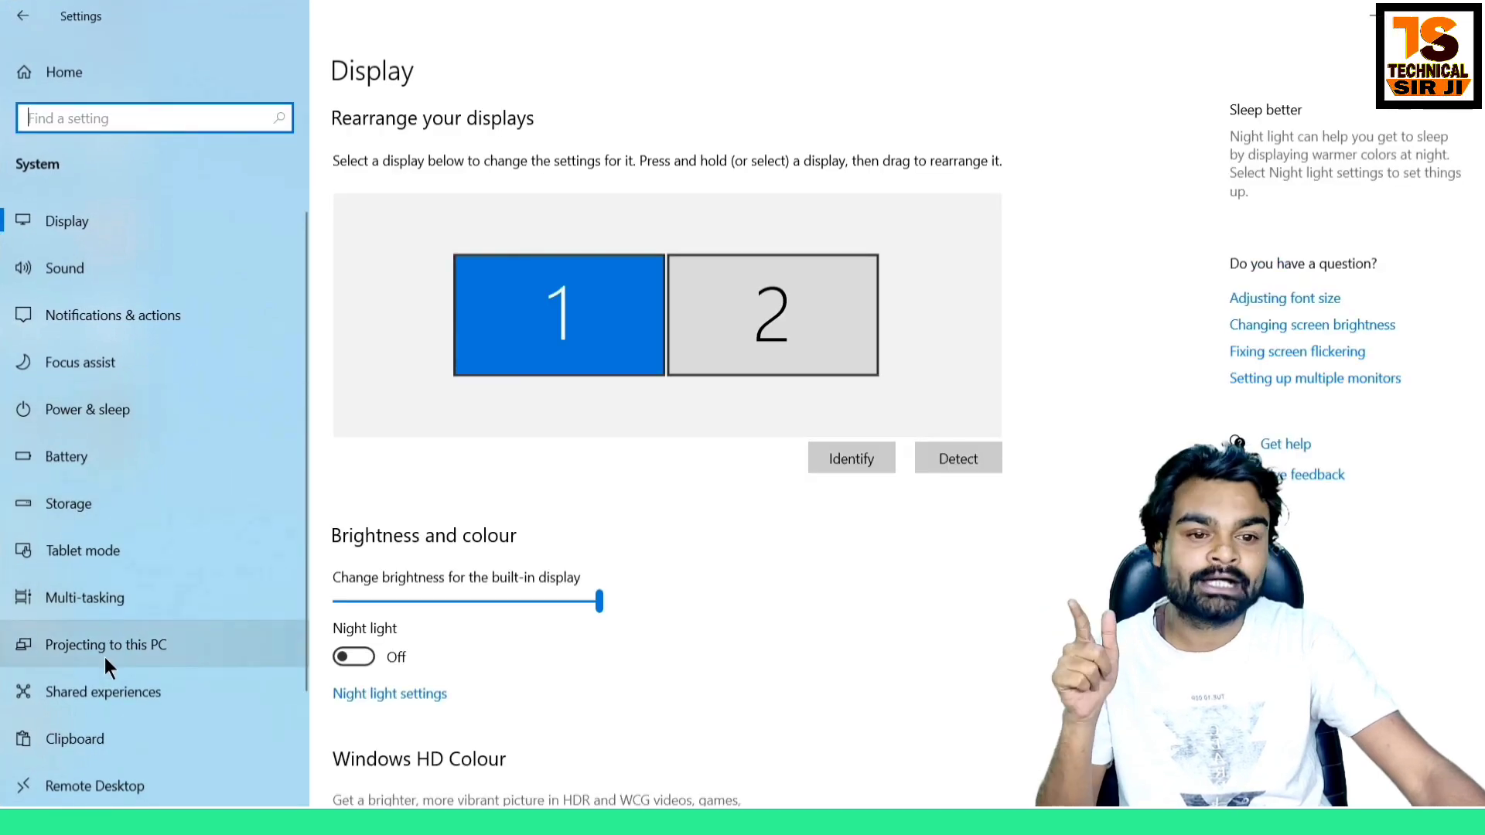
click(108, 652)
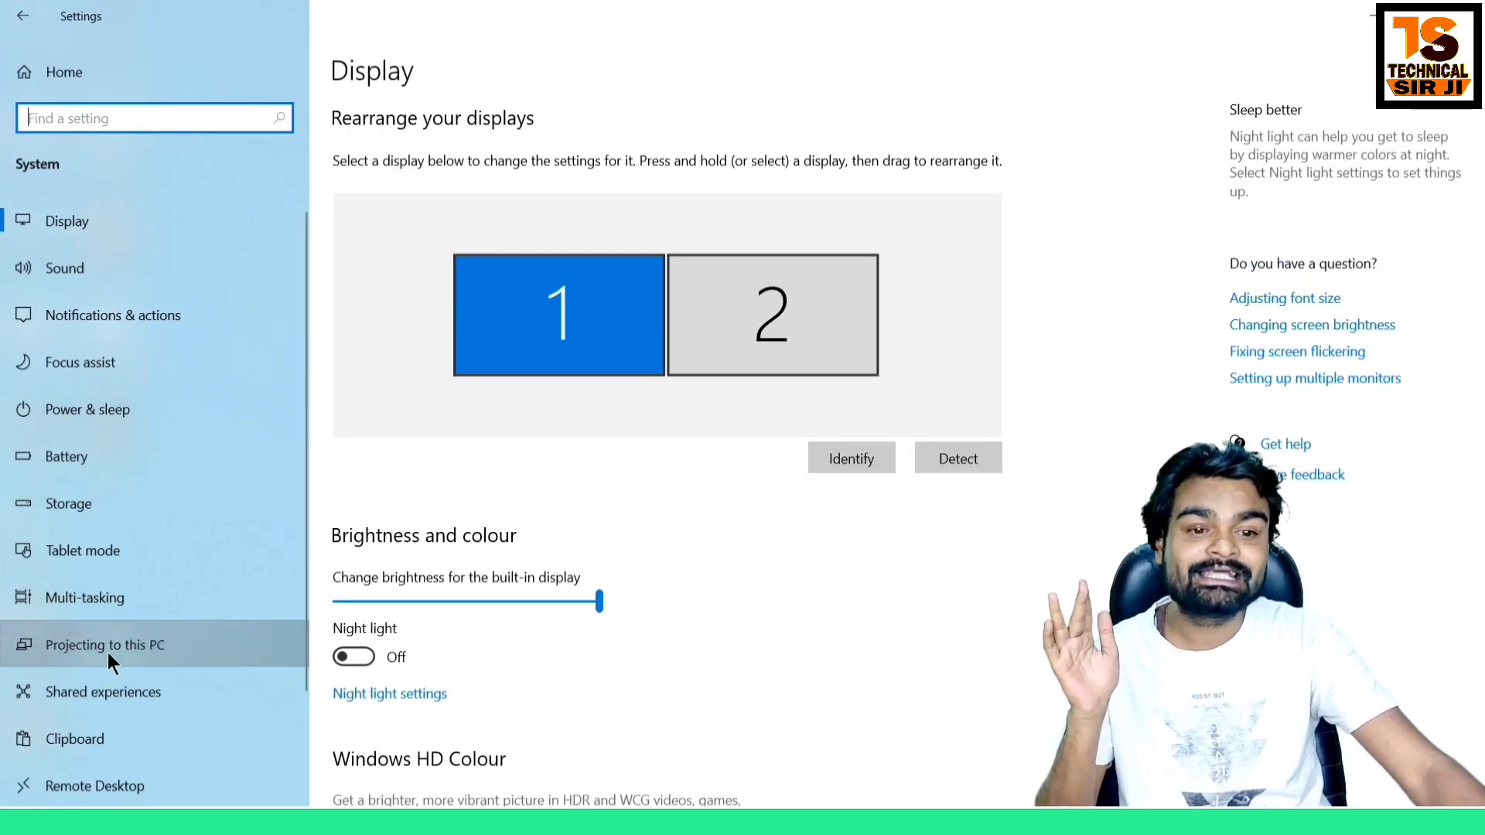